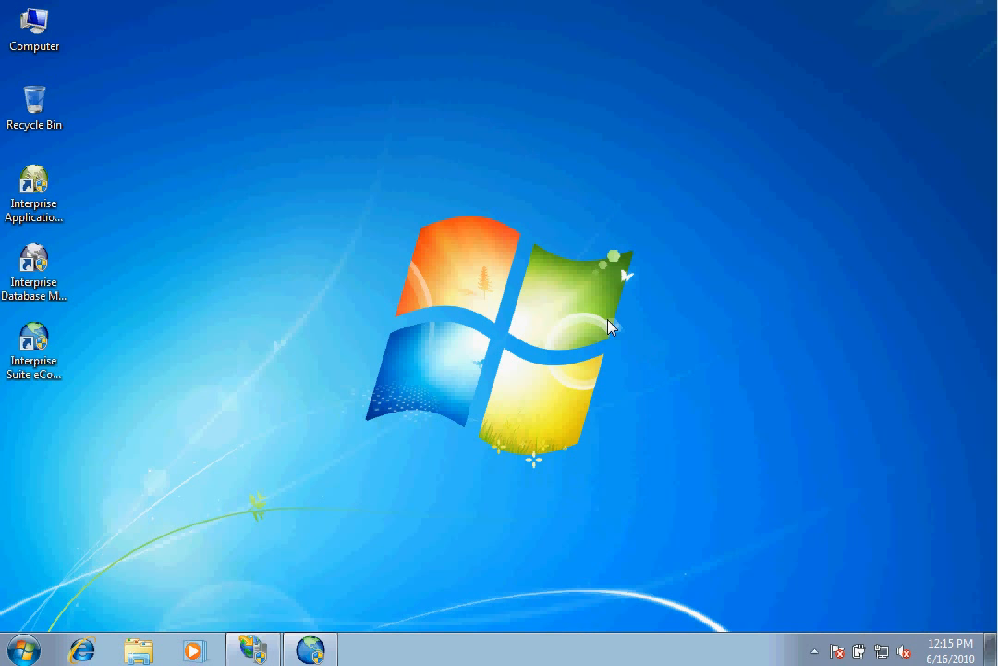
Check which application pool InterpriseSuiteWSBusiness uses in Advanced Settings, then list the application pools.
{"action": "left_click", "coordinate": [259, 652]}
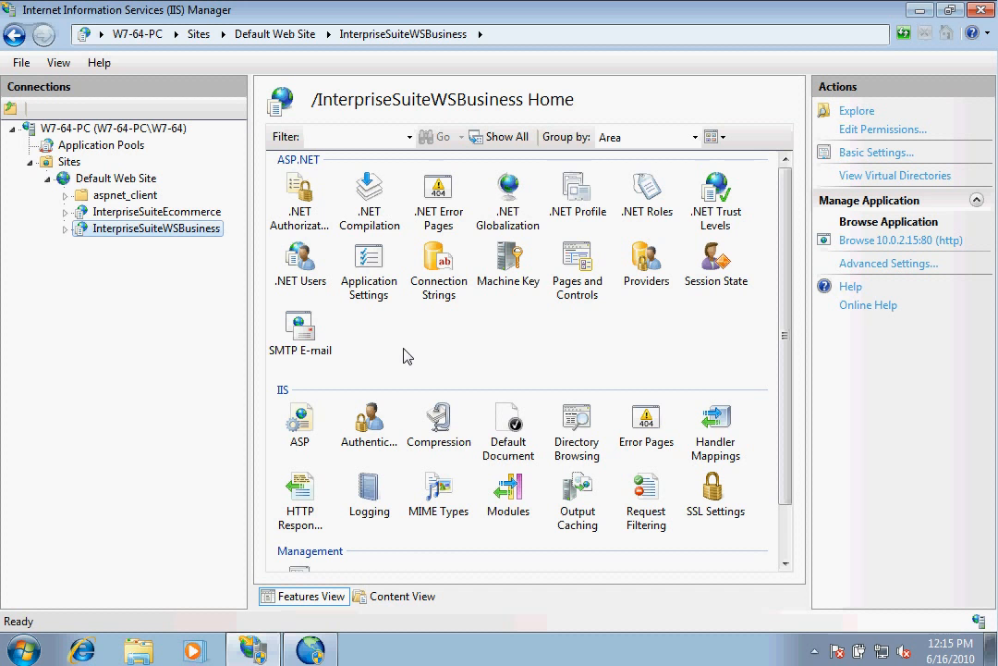
{"action": "right_click", "coordinate": [173, 227]}
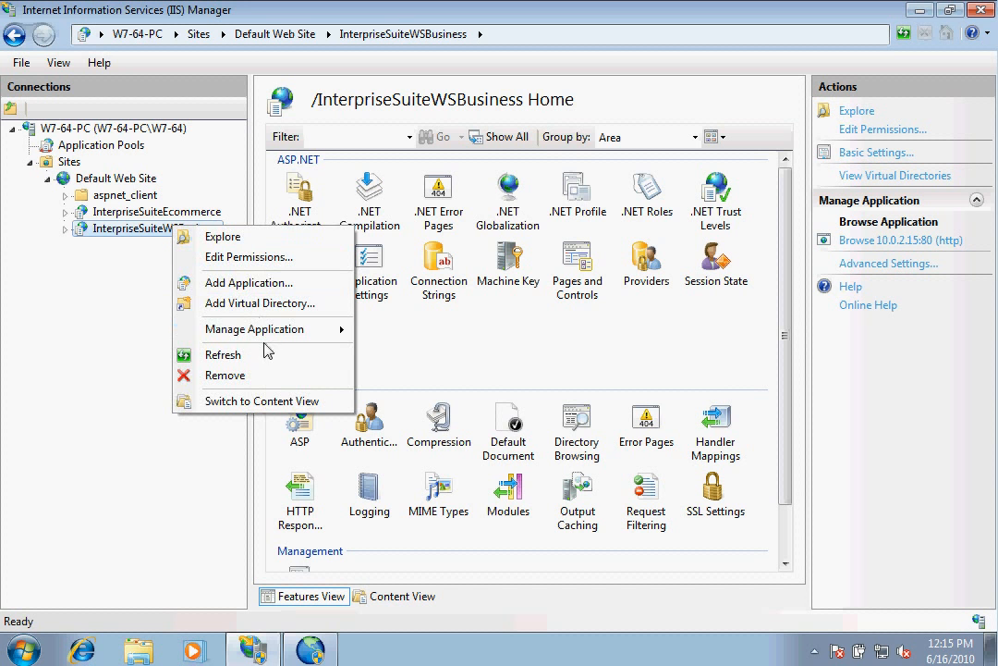
{"action": "mouse_move", "coordinate": [272, 329]}
{"action": "left_click", "coordinate": [418, 358]}
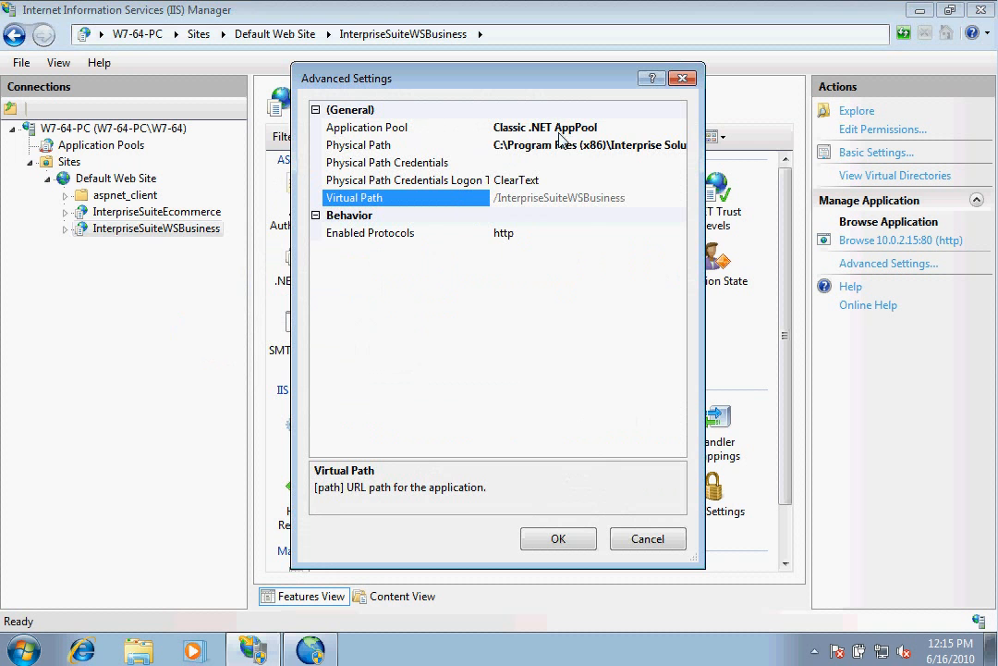
{"action": "left_click", "coordinate": [648, 539]}
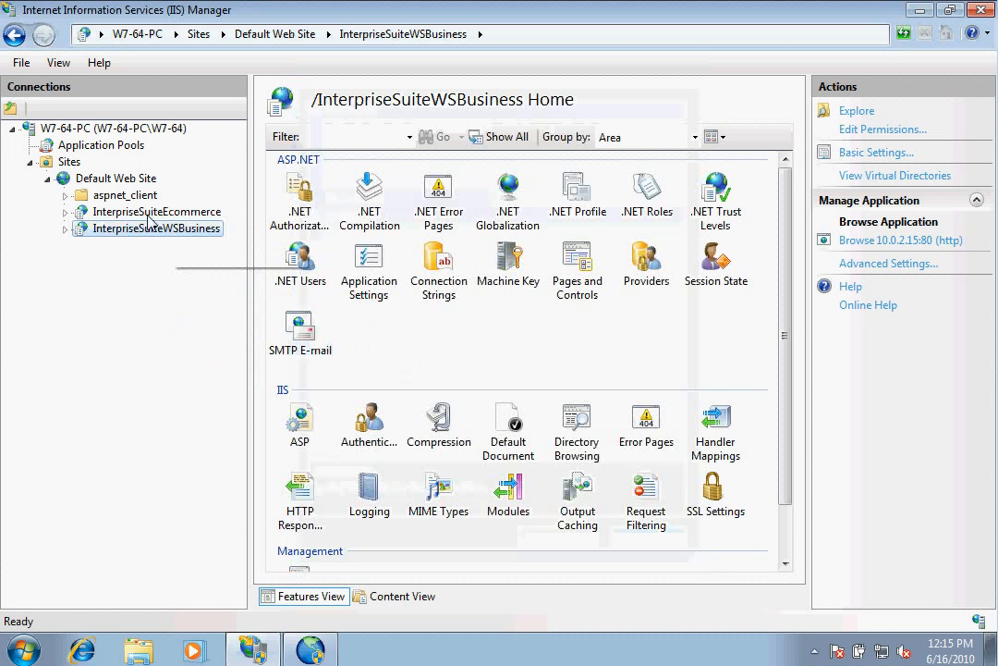
{"action": "left_click", "coordinate": [116, 146]}
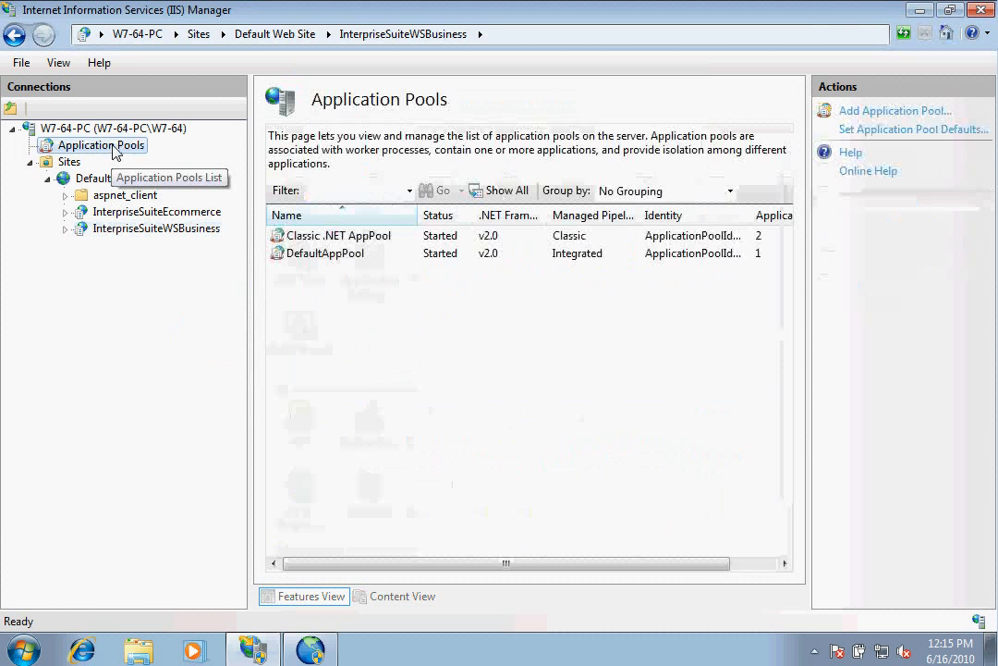
Give Classic .NET AppPool identity NetworkService, Enable 32-Bit Applications True and Classic pipeline mode.
{"action": "right_click", "coordinate": [340, 236]}
{"action": "left_click", "coordinate": [444, 397]}
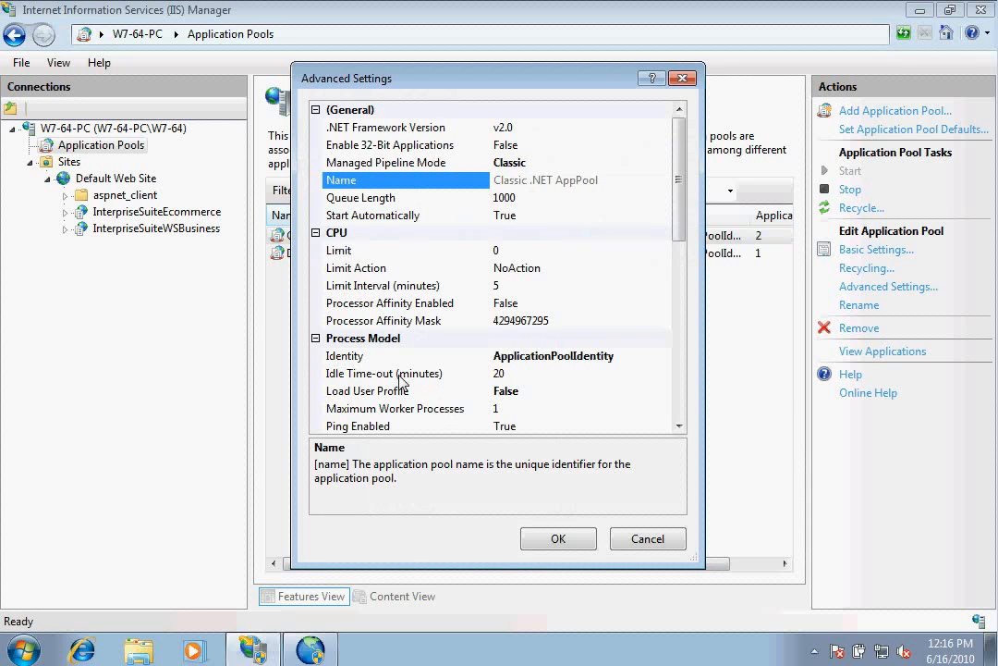
{"action": "left_click", "coordinate": [368, 357]}
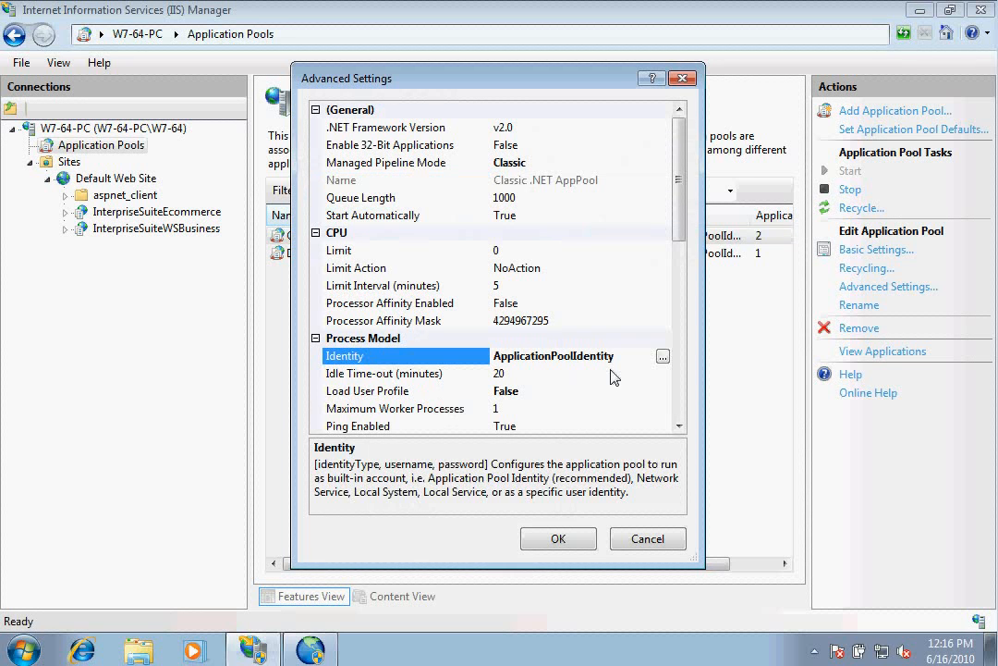
{"action": "left_click", "coordinate": [663, 357]}
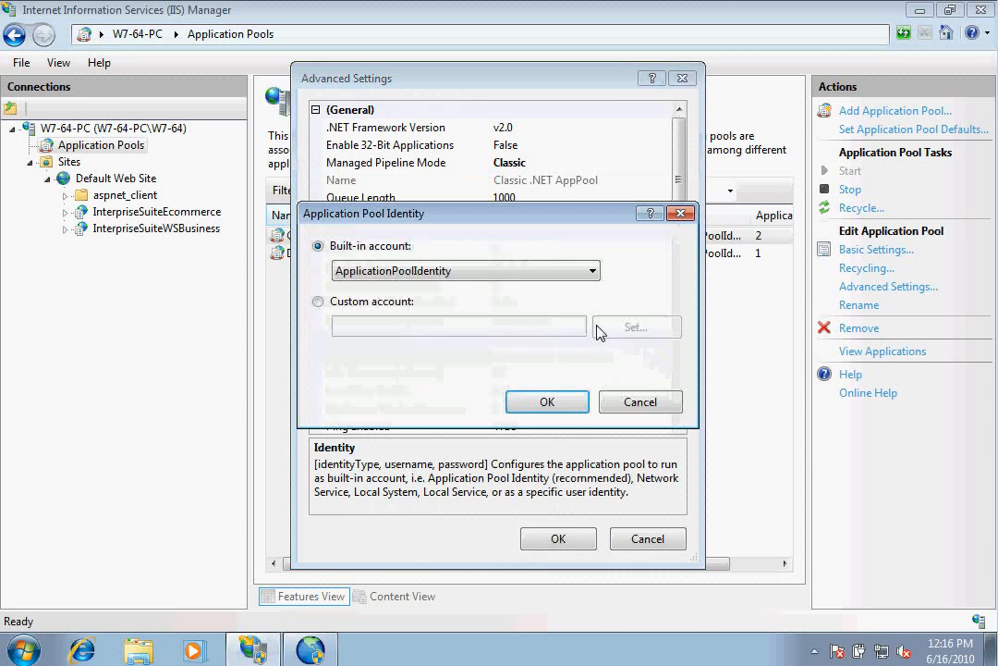
{"action": "left_click", "coordinate": [588, 270]}
{"action": "left_click", "coordinate": [527, 317]}
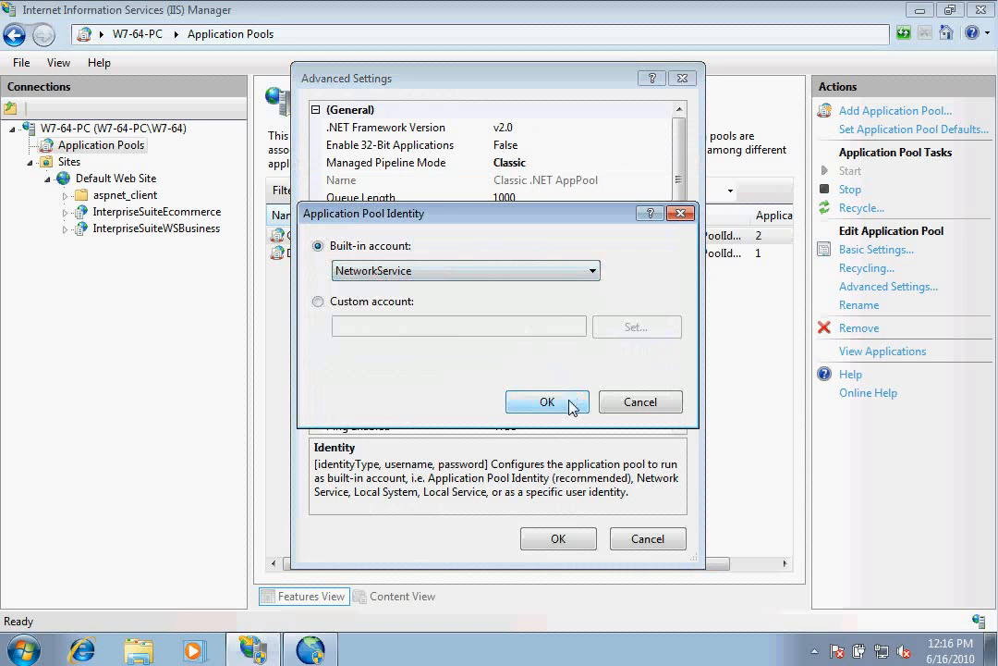
{"action": "left_click", "coordinate": [570, 404]}
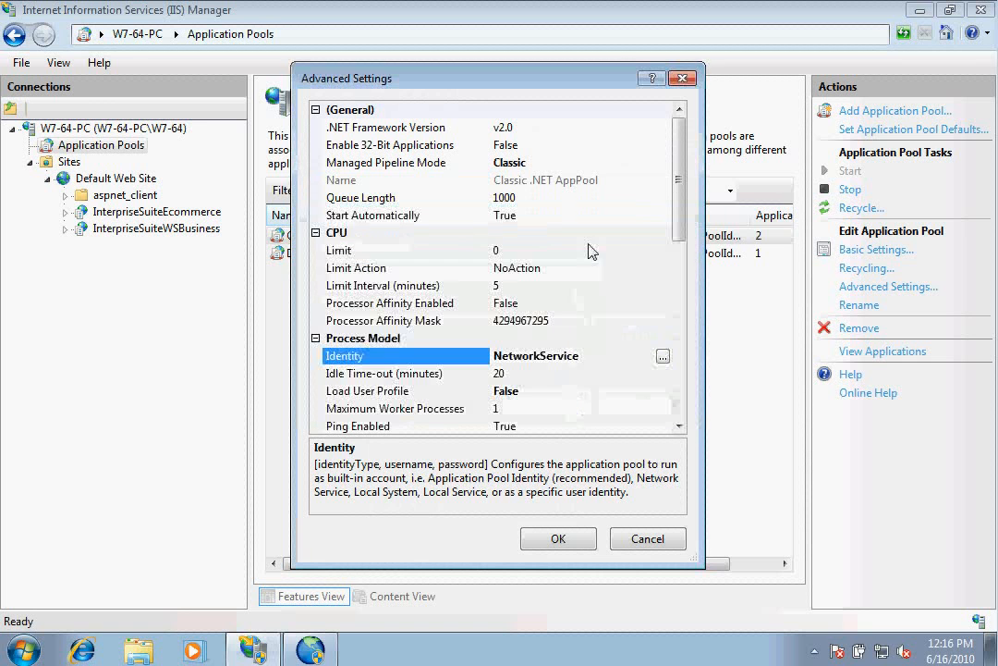
{"action": "double_click", "coordinate": [440, 147]}
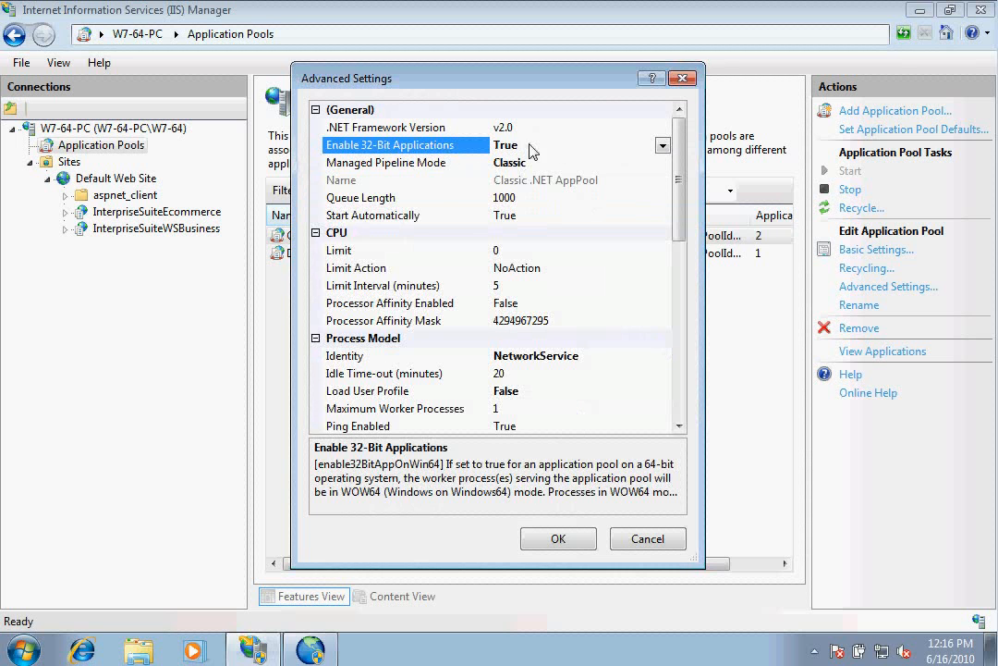
{"action": "left_click", "coordinate": [659, 160]}
{"action": "left_click", "coordinate": [662, 163]}
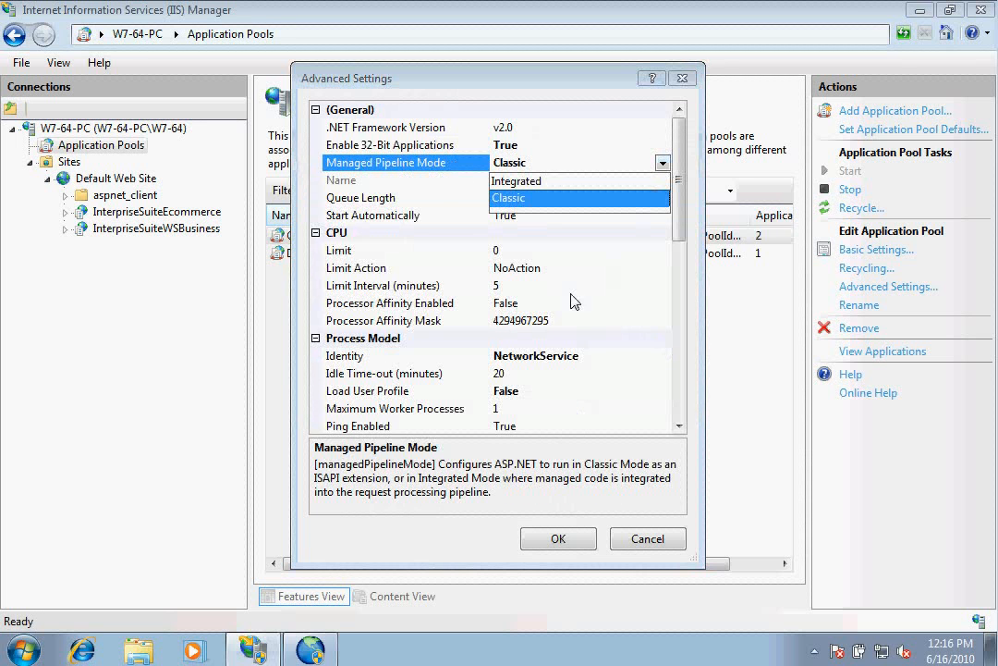
{"action": "left_click", "coordinate": [524, 199]}
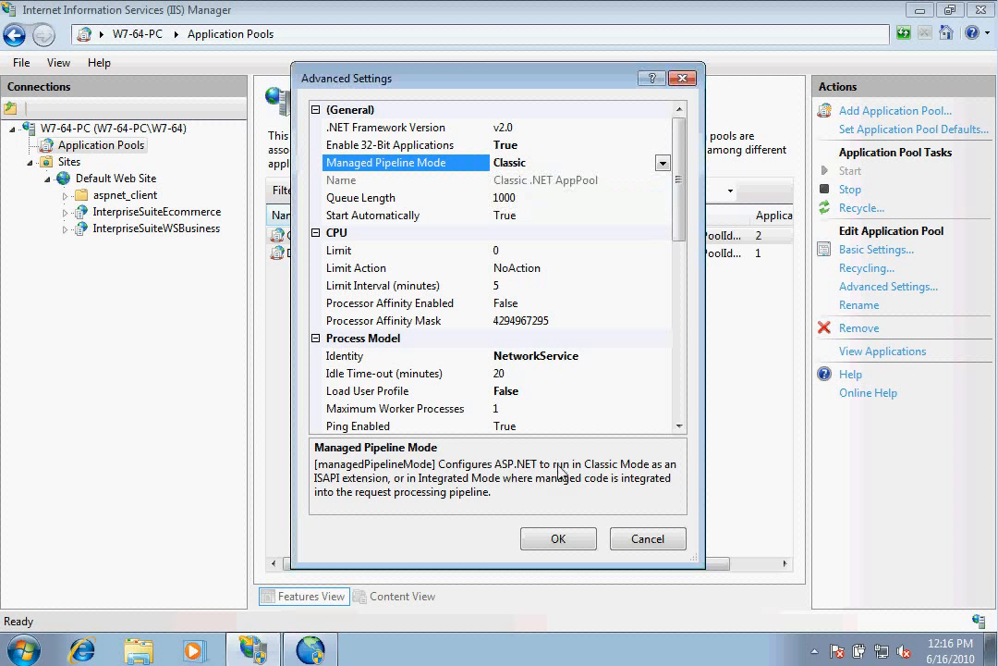
{"action": "left_click", "coordinate": [559, 539]}
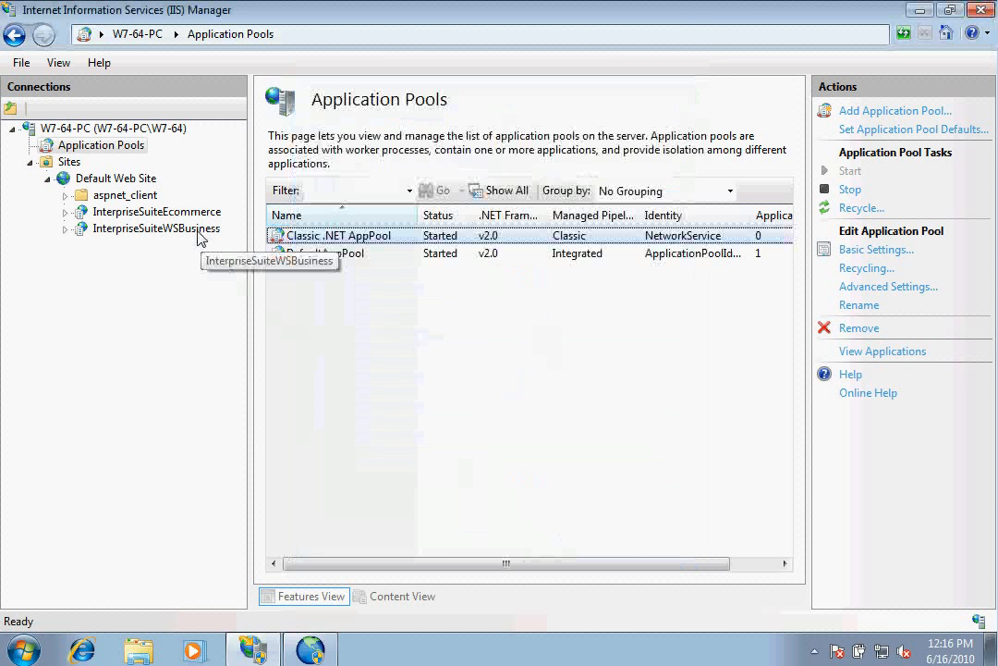
Verify businessservice.asmx in InterpriseSuiteWSBusiness's Default Document, then browse it at 10.0.2.15:80.
{"action": "left_click", "coordinate": [196, 232]}
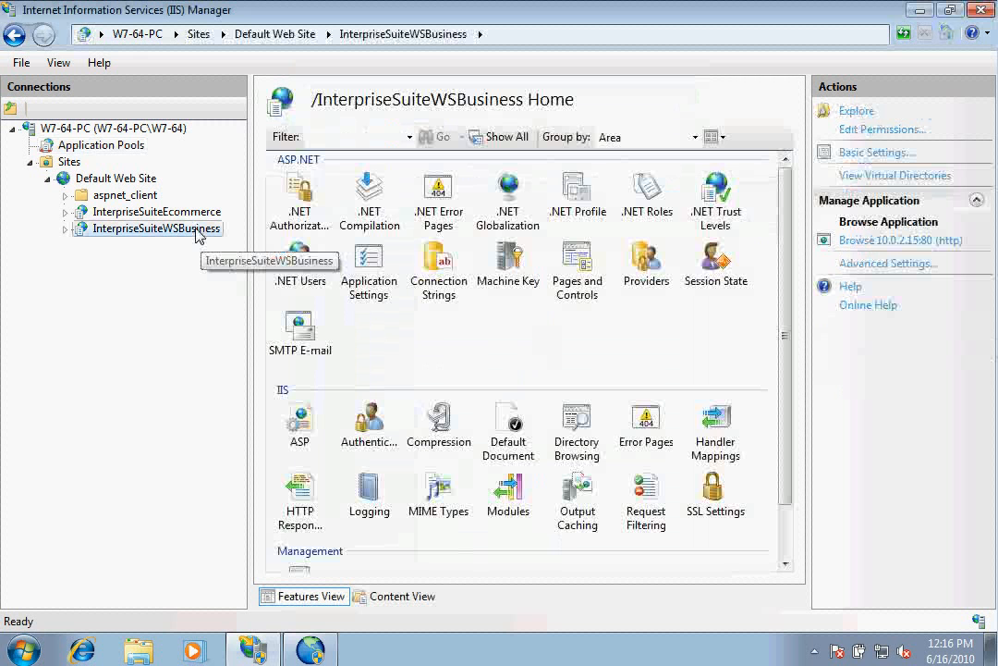
{"action": "double_click", "coordinate": [511, 423]}
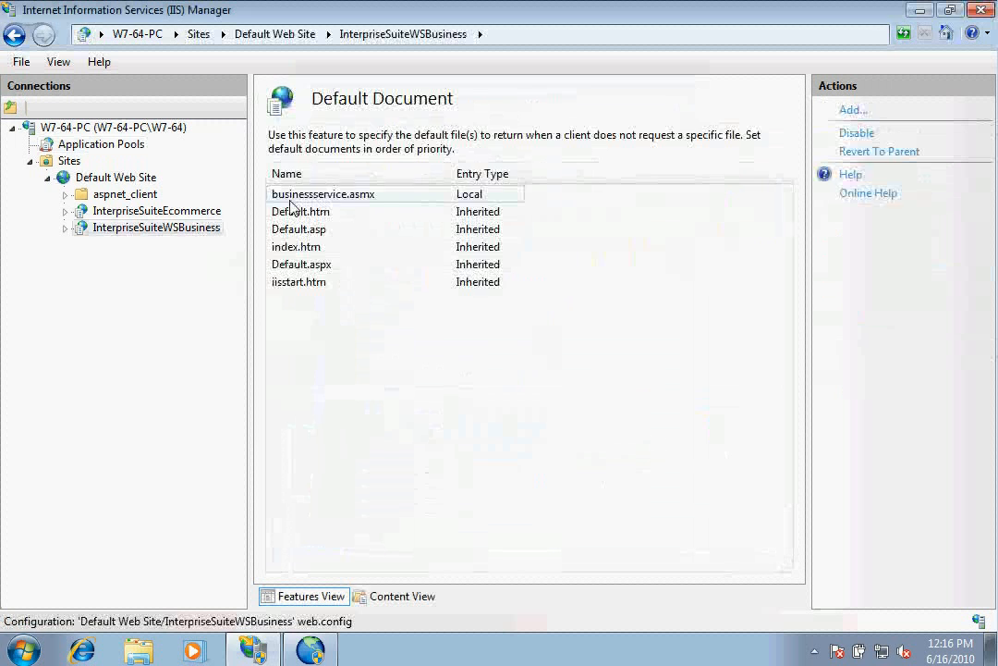
{"action": "left_click", "coordinate": [138, 227]}
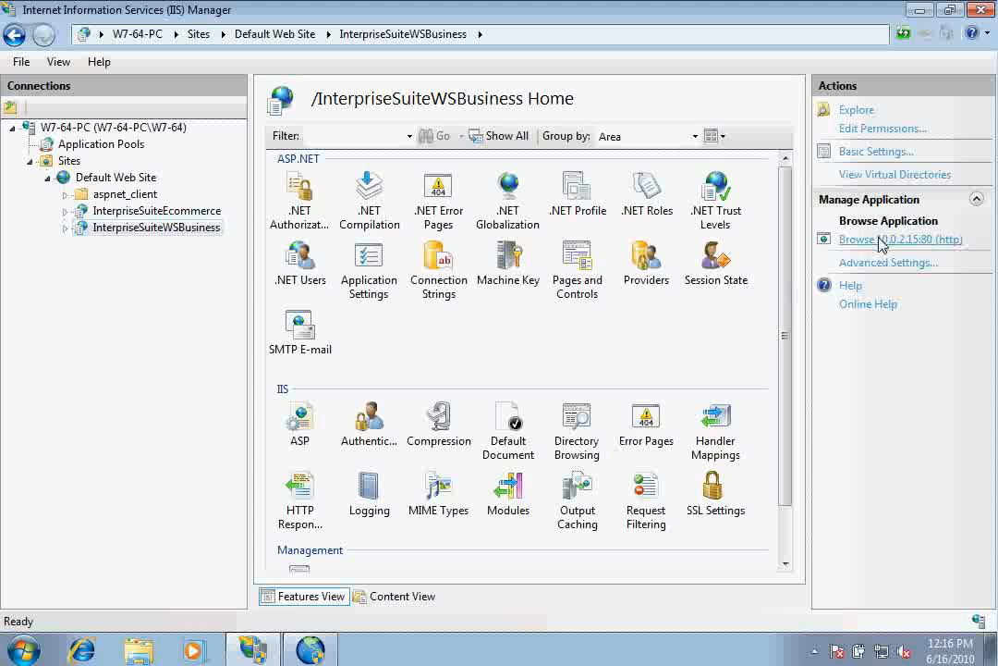
{"action": "left_click", "coordinate": [881, 240]}
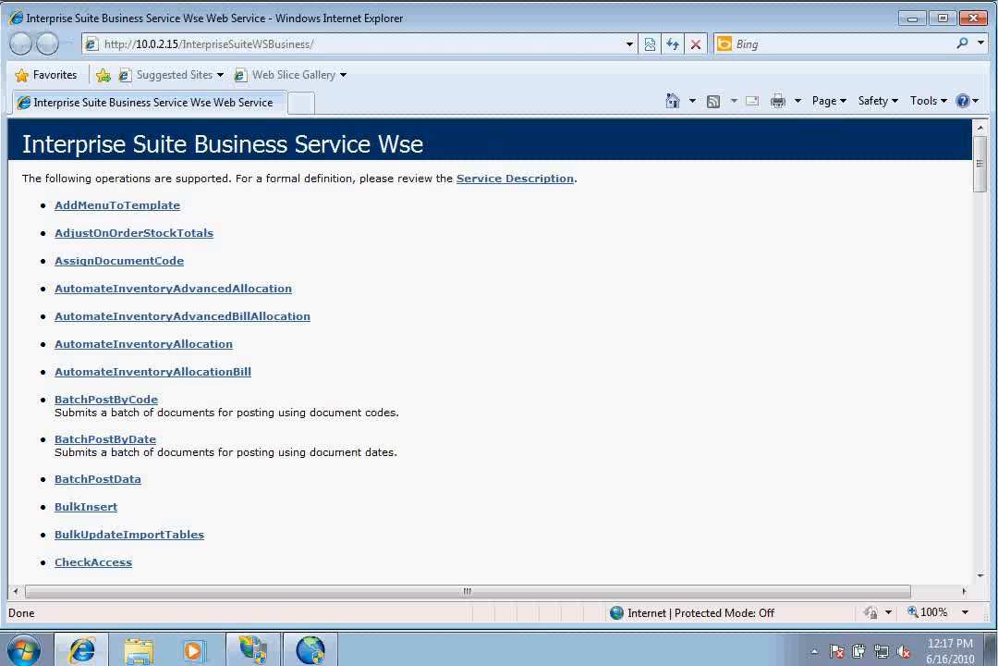
Close Internet Explorer and minimize IIS Manager to show the desktop.
{"action": "left_click", "coordinate": [973, 17]}
{"action": "left_click", "coordinate": [921, 12]}
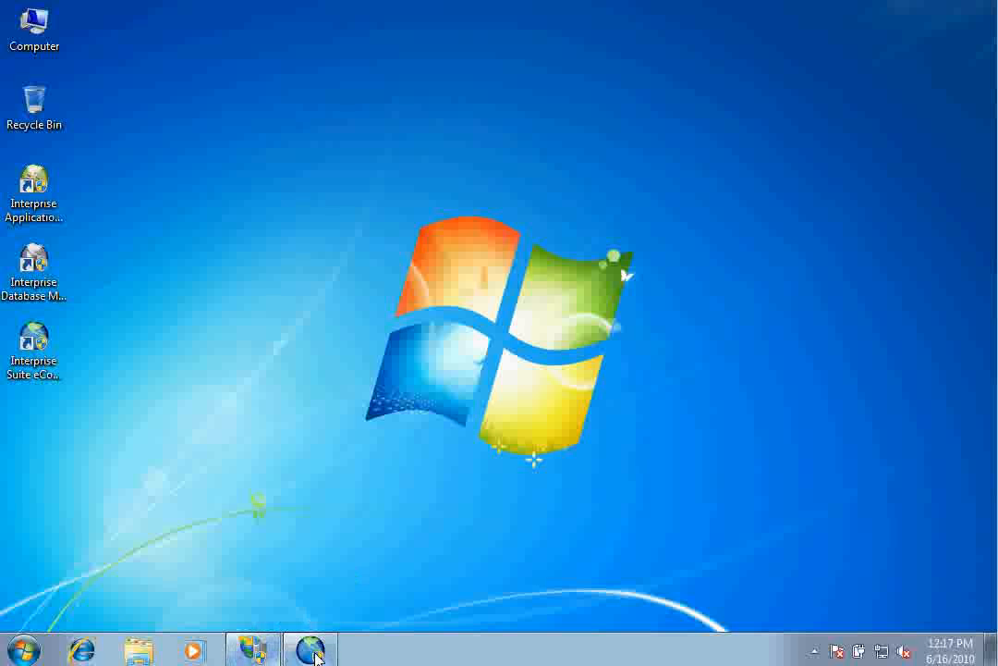
Add a second company configuration in the Configuration Tool and name it DemoWebService.
{"action": "left_click", "coordinate": [314, 653]}
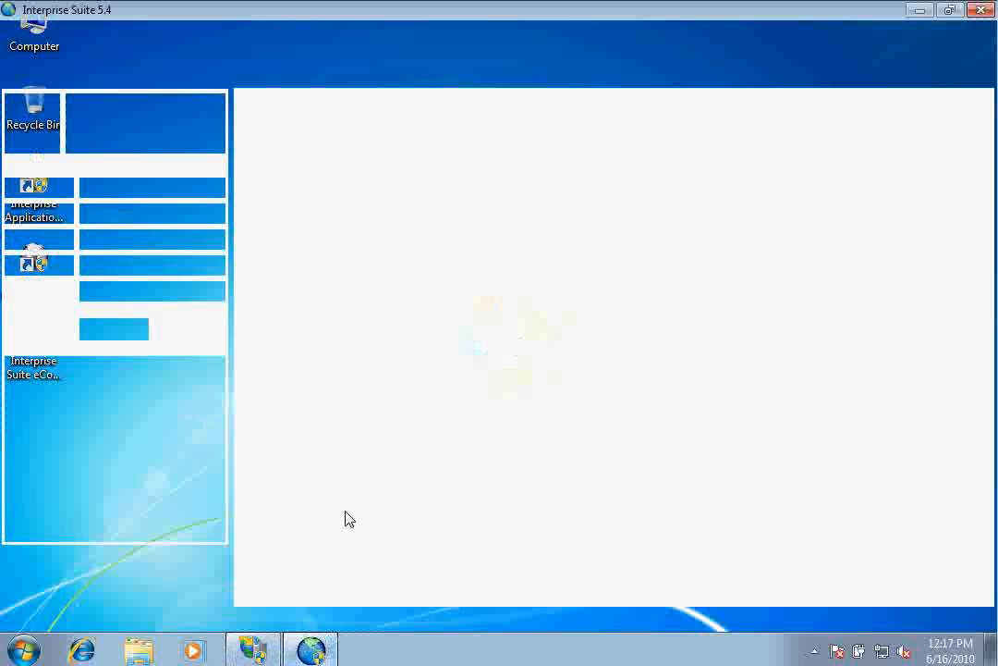
{"action": "left_click", "coordinate": [198, 188]}
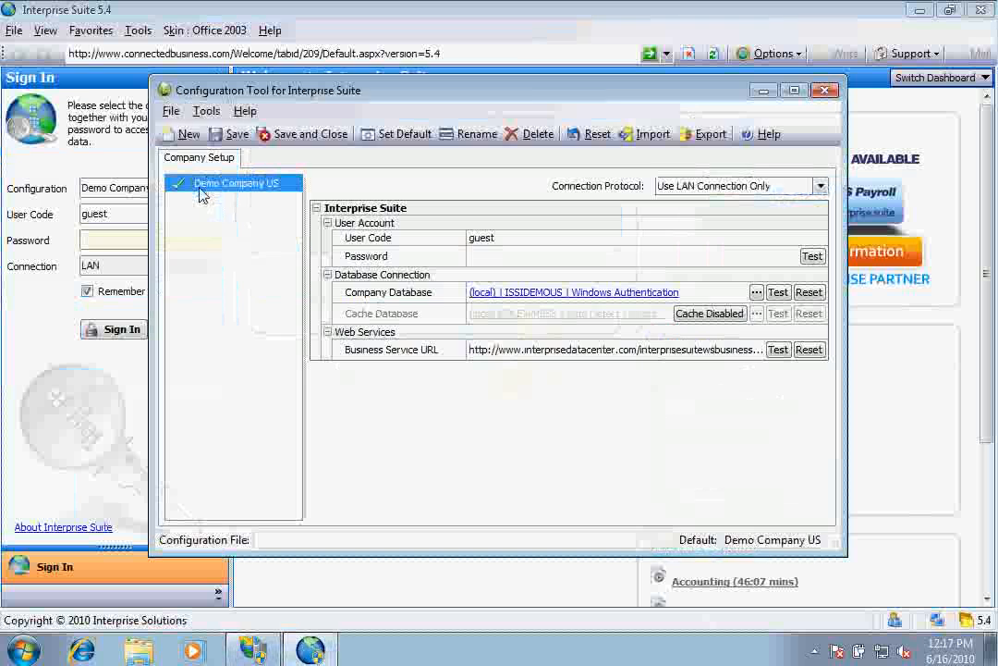
{"action": "left_click", "coordinate": [189, 134]}
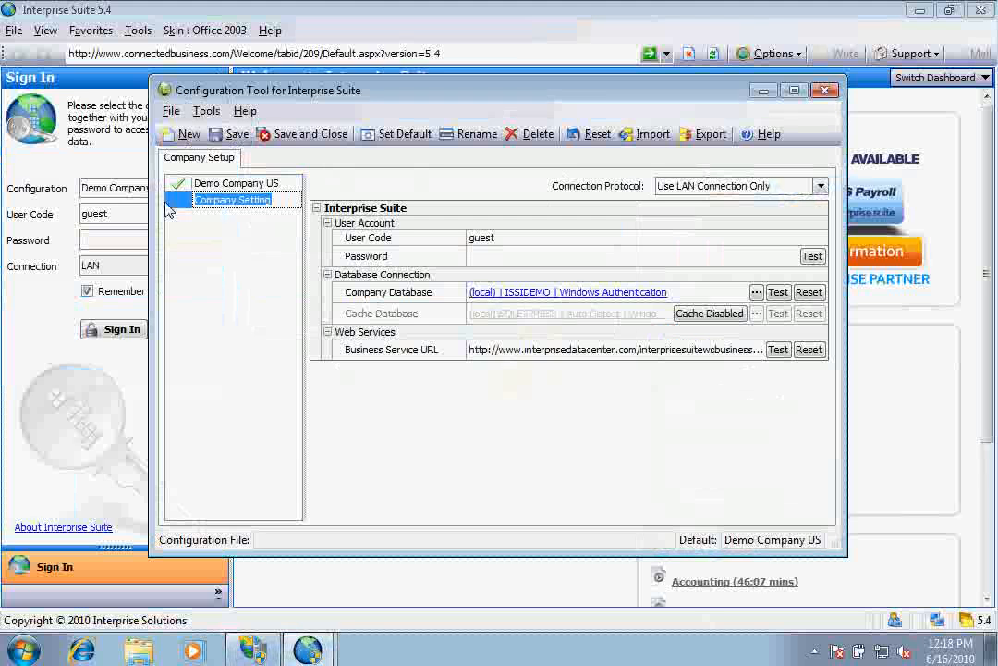
{"action": "type", "text": "D"}
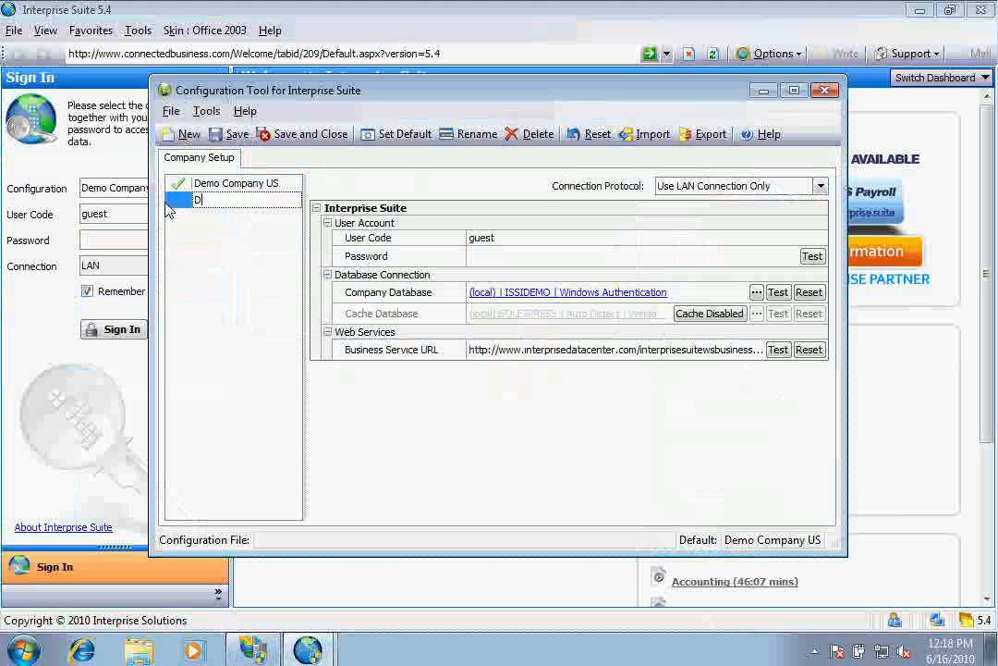
{"action": "type", "text": "emoWebSeriv"}
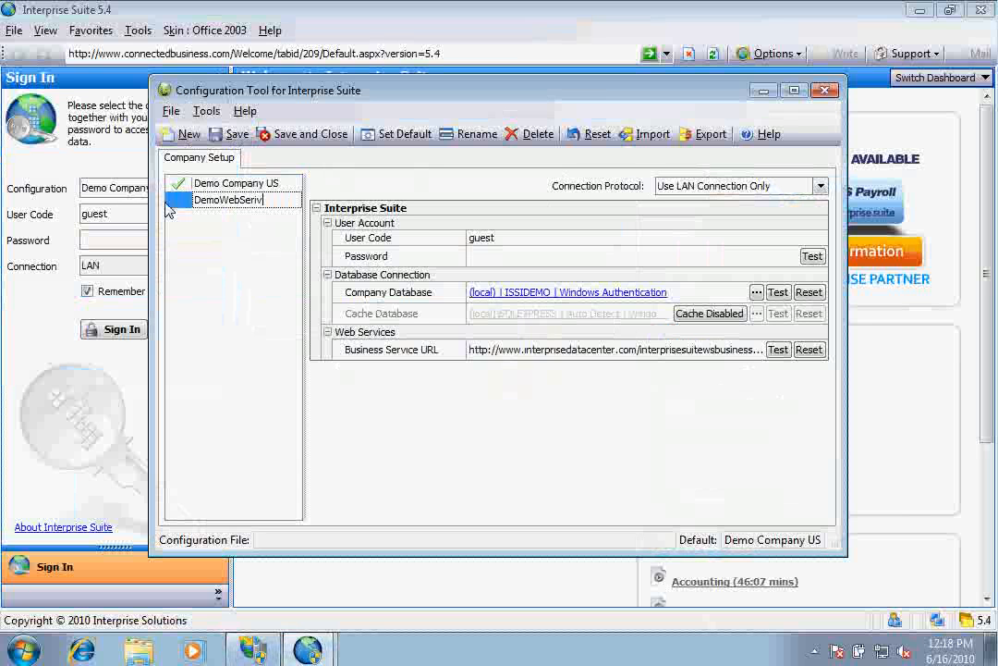
{"action": "key", "text": "BackSpace"}
{"action": "key", "text": "BackSpace"}
{"action": "type", "text": "vice"}
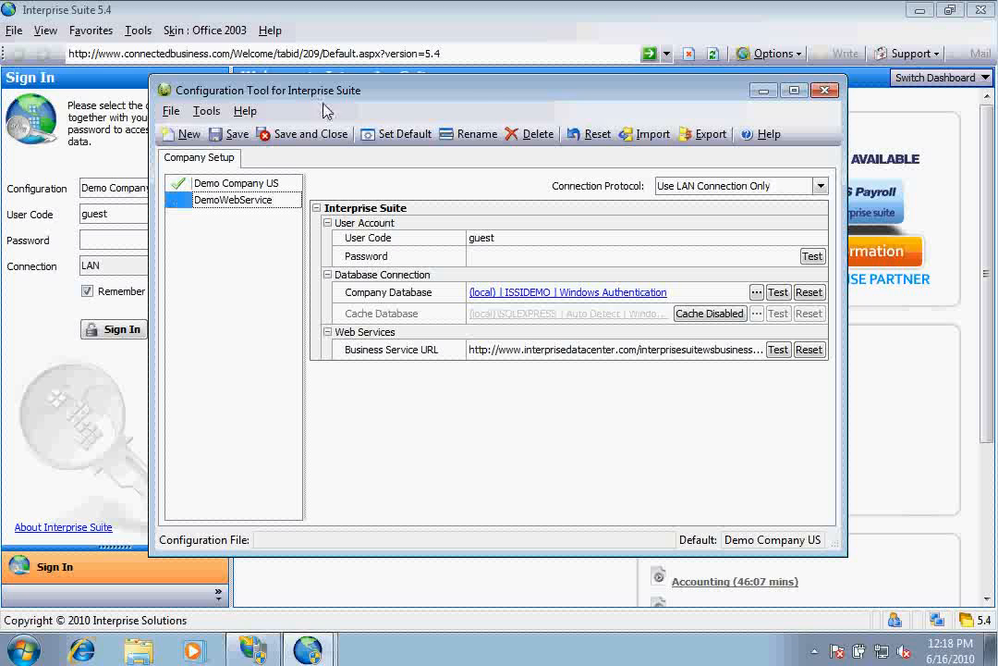
Try each connection protocol option, finally settling on Use Internet Connection Only.
{"action": "left_click", "coordinate": [723, 188]}
{"action": "left_click", "coordinate": [723, 222]}
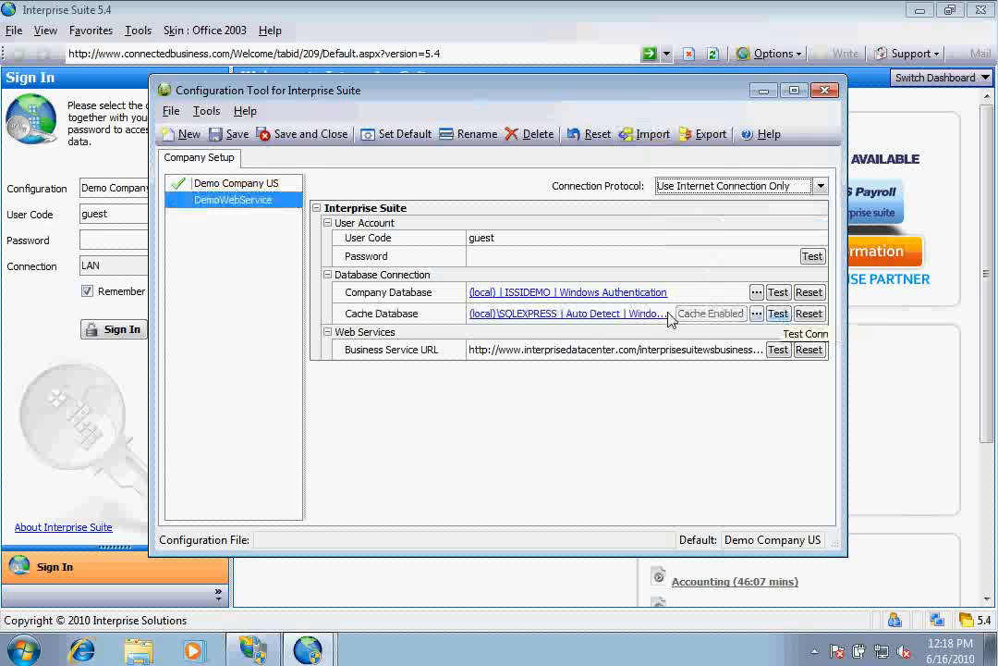
{"action": "left_click", "coordinate": [747, 187]}
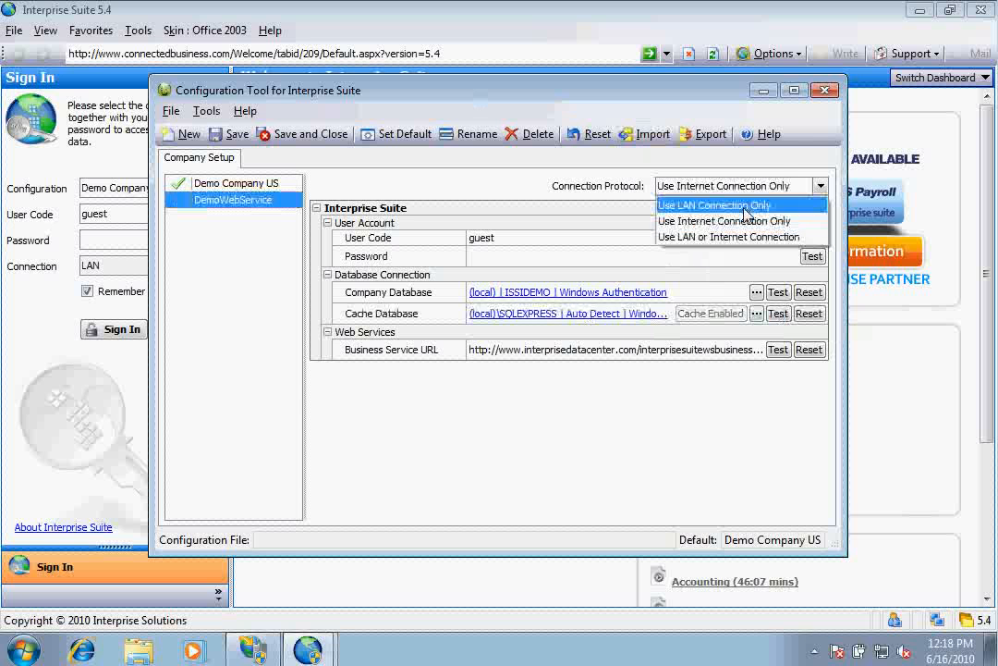
{"action": "left_click", "coordinate": [749, 203]}
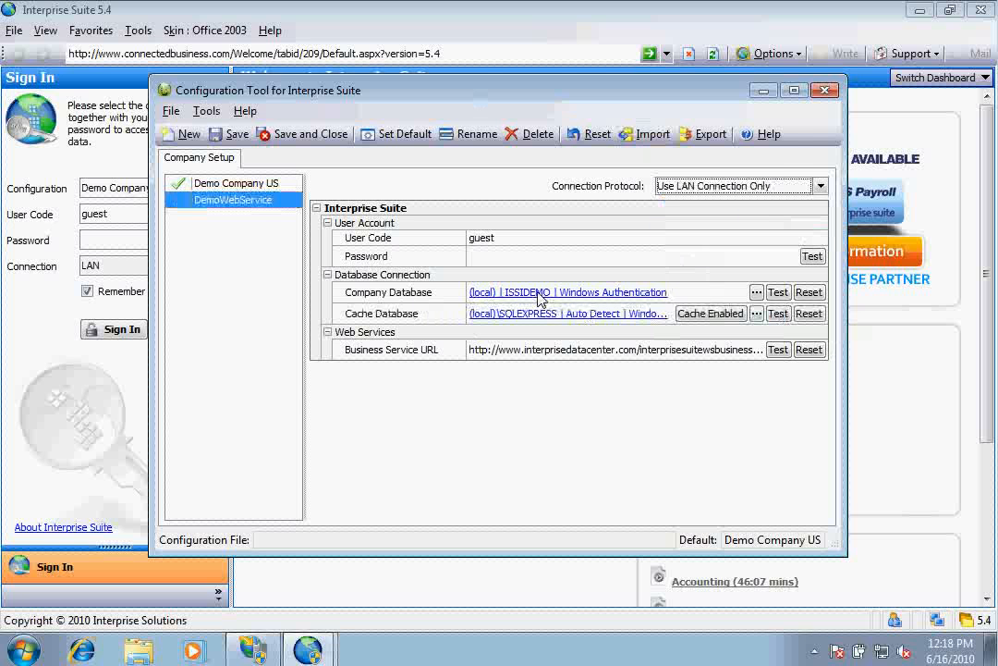
{"action": "left_click", "coordinate": [707, 185]}
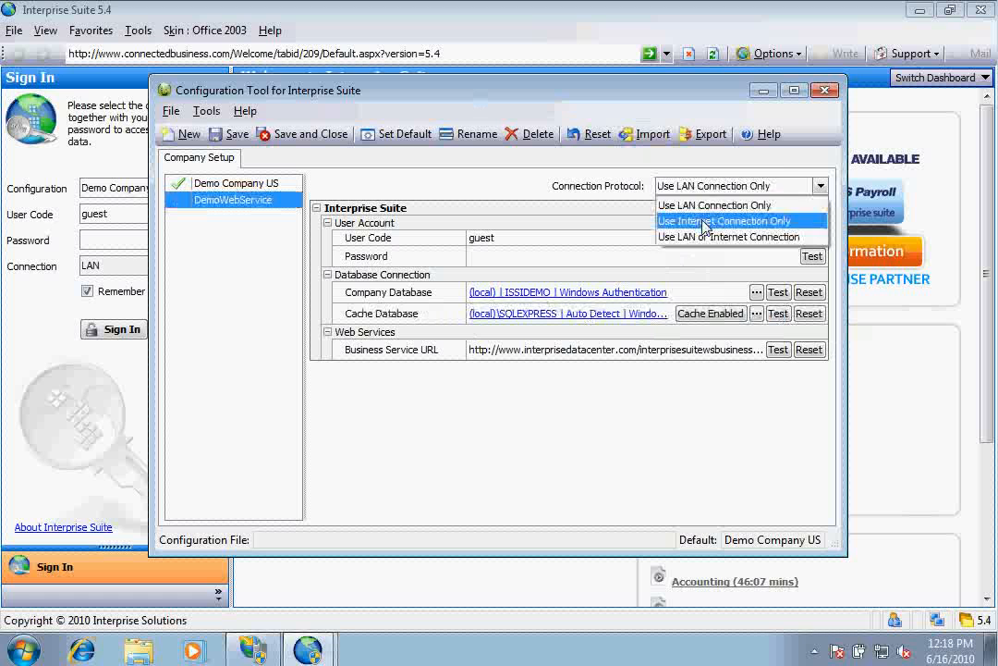
{"action": "left_click", "coordinate": [707, 222]}
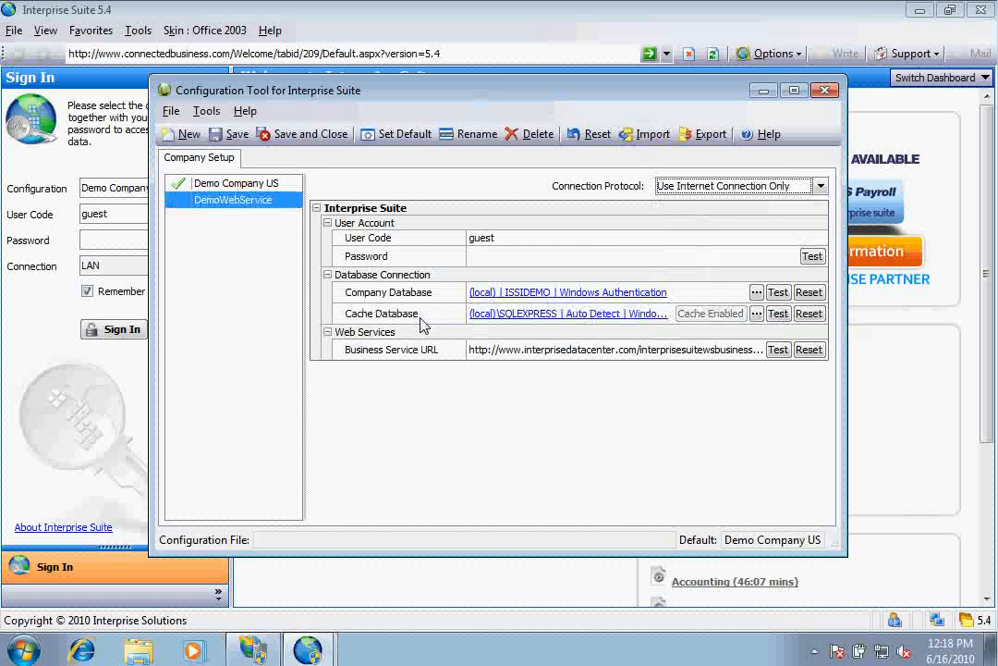
{"action": "left_click", "coordinate": [723, 188]}
{"action": "left_click", "coordinate": [726, 238]}
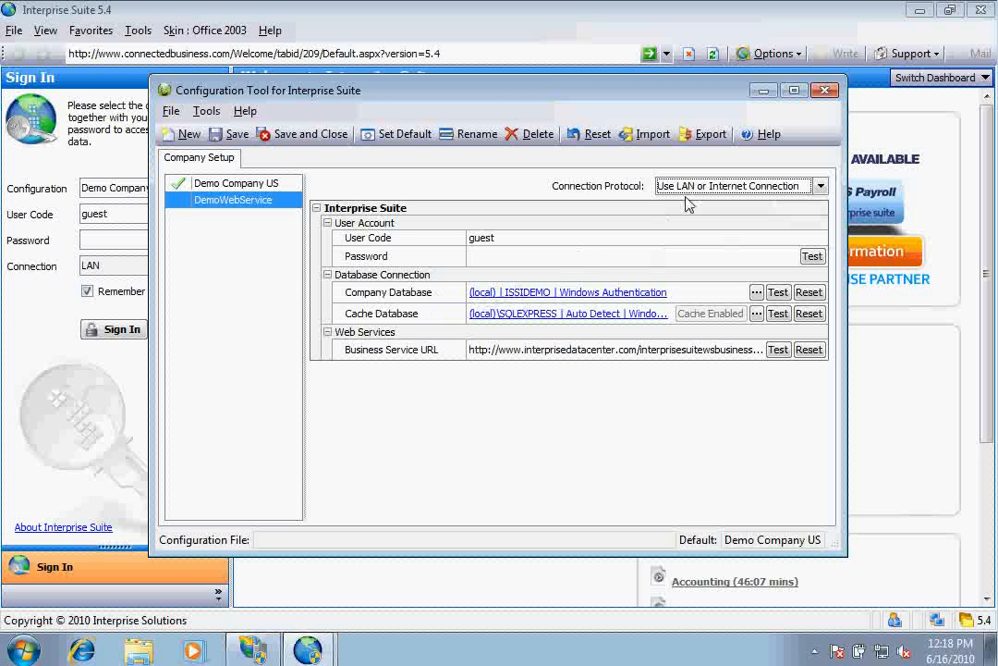
{"action": "left_click", "coordinate": [712, 186]}
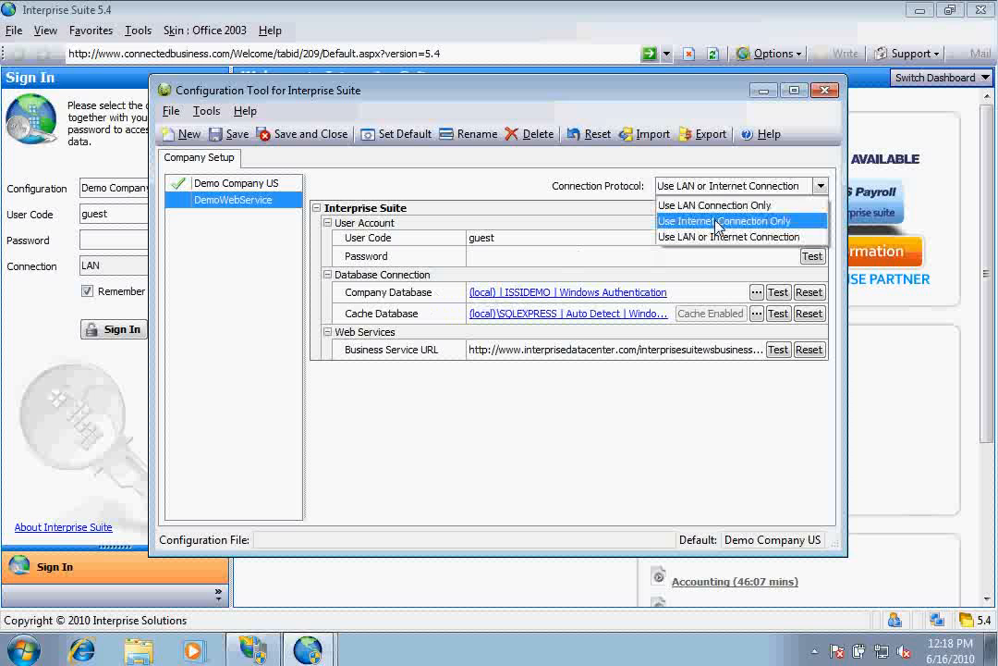
{"action": "left_click", "coordinate": [719, 222]}
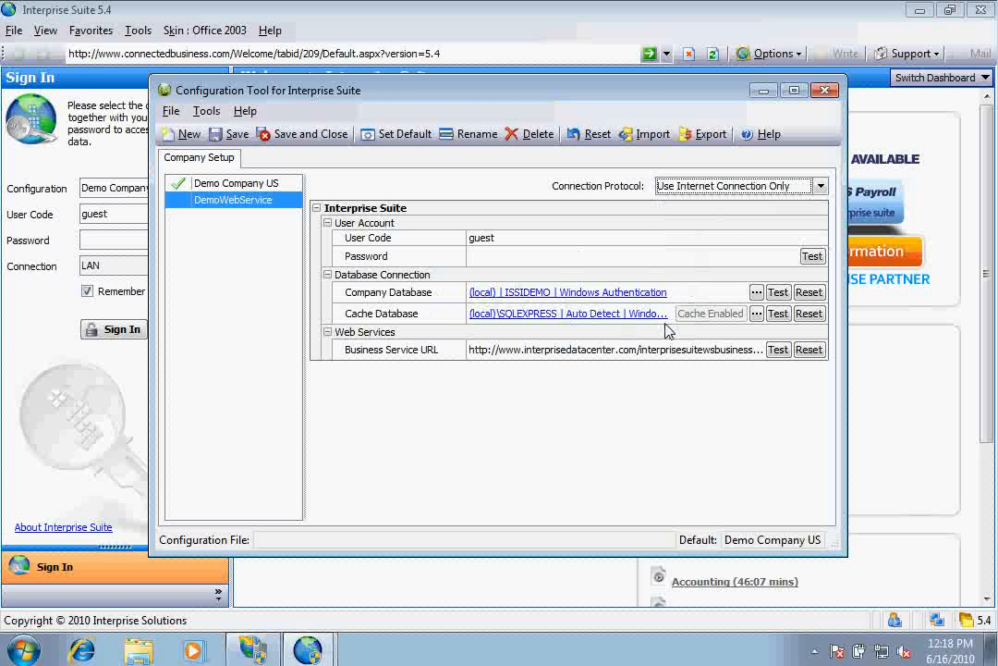
Change the cache database server from (local)\SQLEXPRESS to (local) and confirm a successful connection test.
{"action": "left_click", "coordinate": [756, 313]}
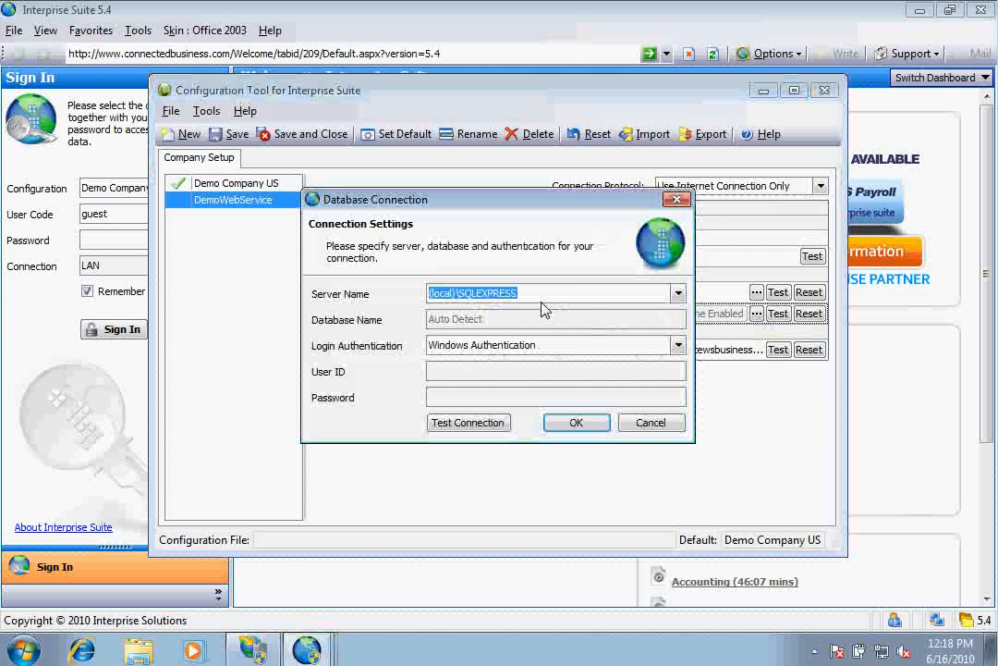
{"action": "left_click_drag", "start_coordinate": [454, 293], "coordinate": [537, 299]}
{"action": "key", "text": "BackSpace"}
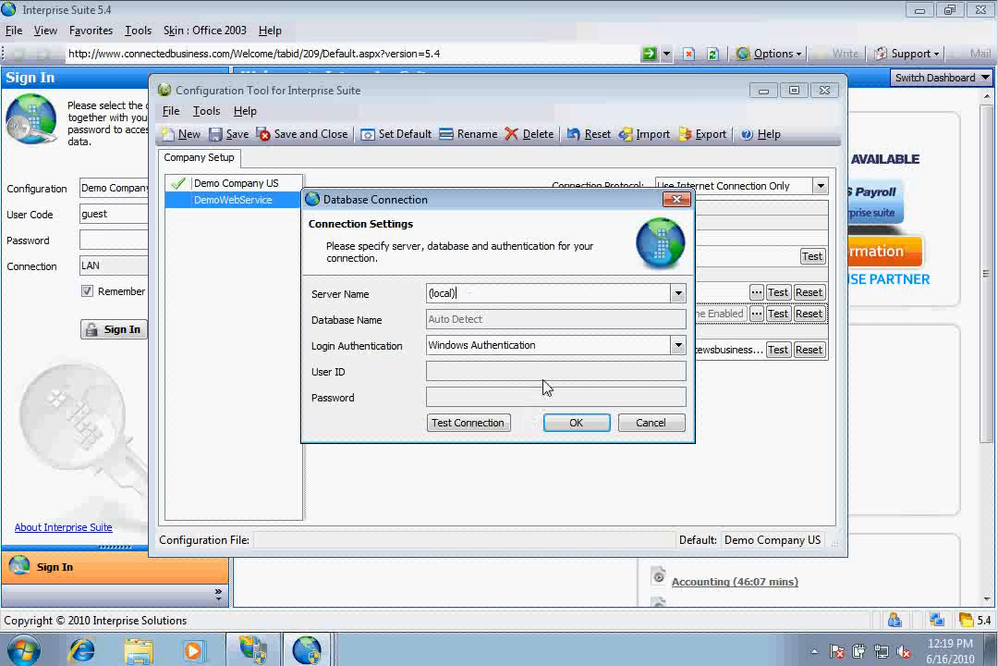
{"action": "left_click", "coordinate": [482, 423]}
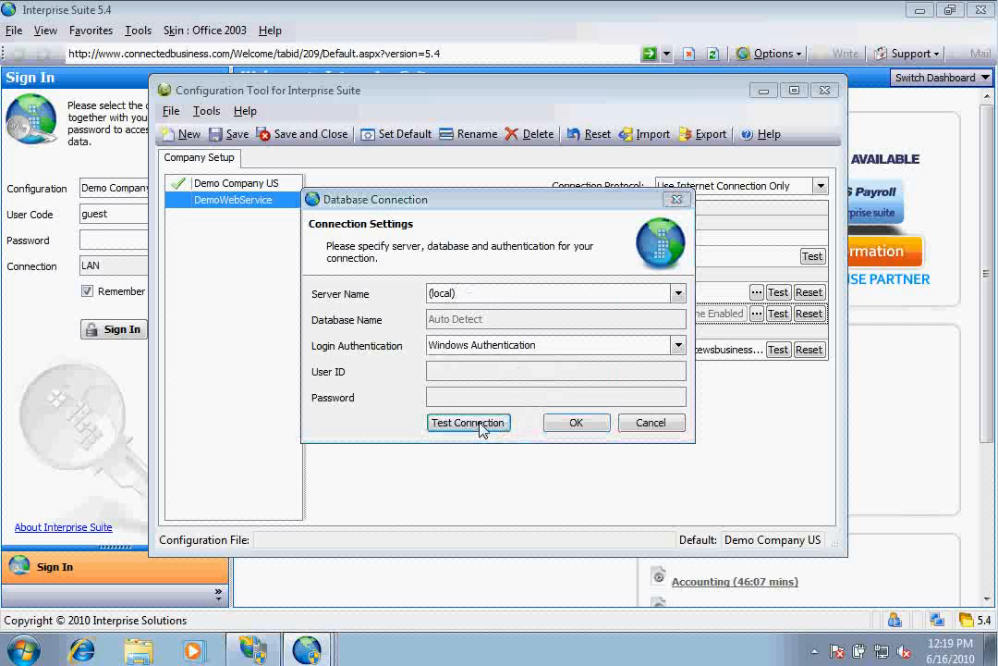
{"action": "left_click", "coordinate": [555, 391]}
{"action": "left_click", "coordinate": [575, 424]}
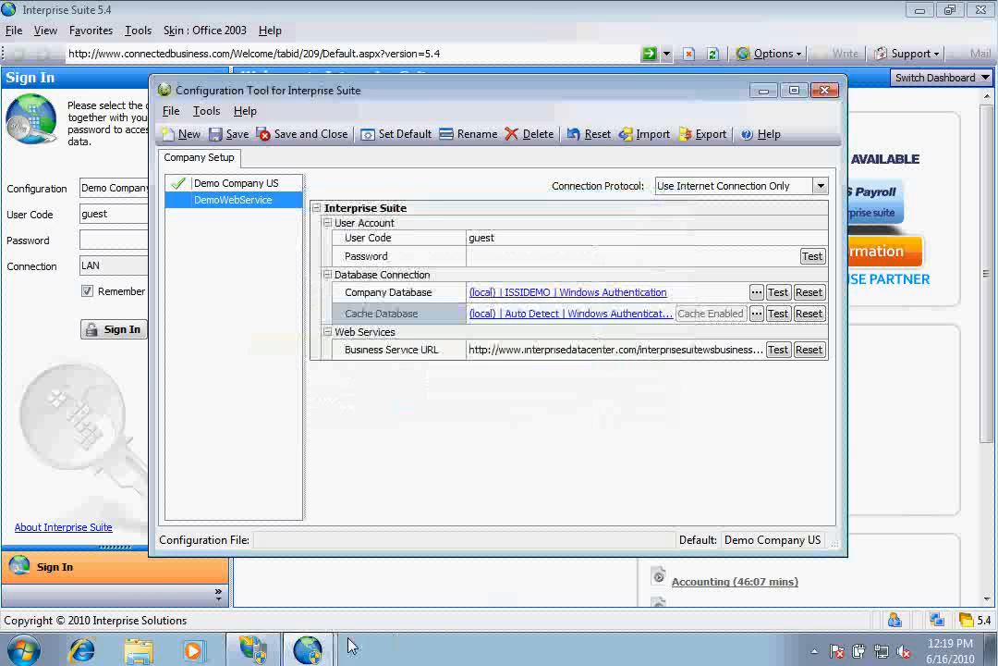
{"action": "left_click", "coordinate": [254, 653]}
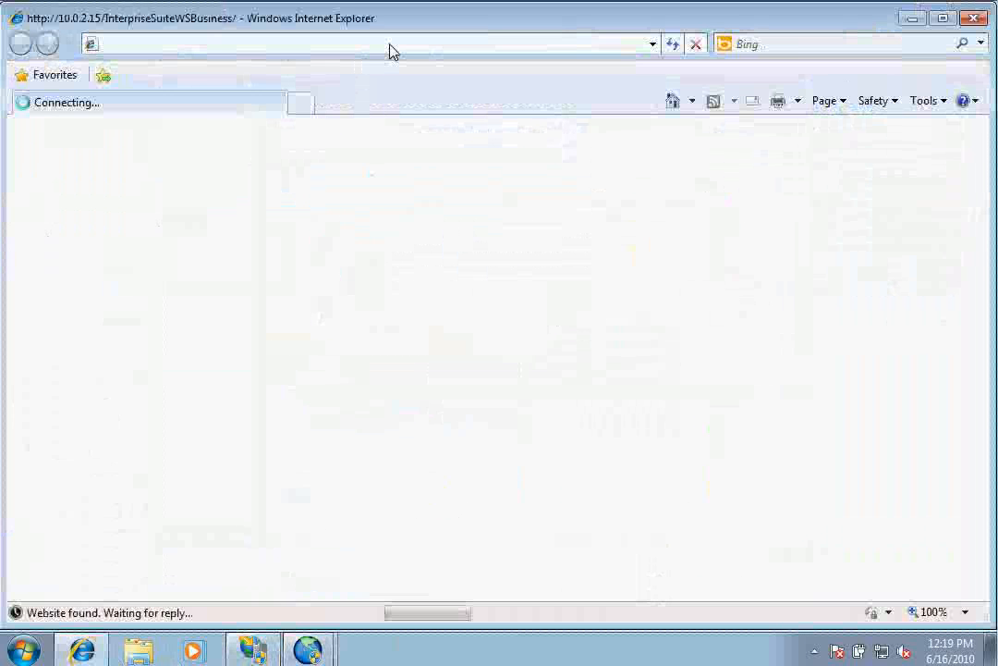
{"action": "left_click", "coordinate": [400, 46]}
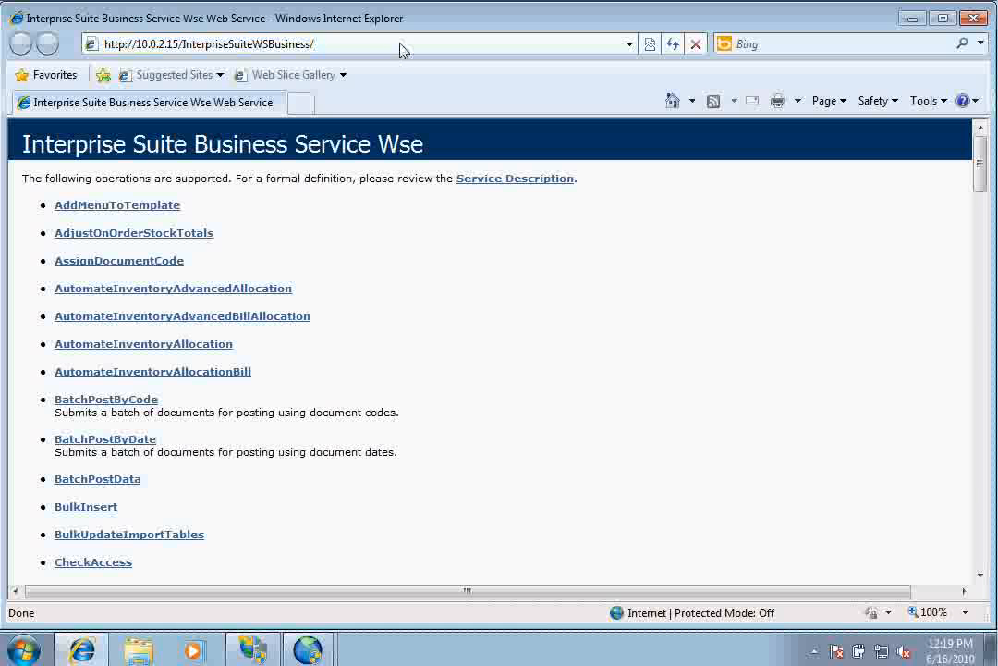
{"action": "type", "text": "businesss"}
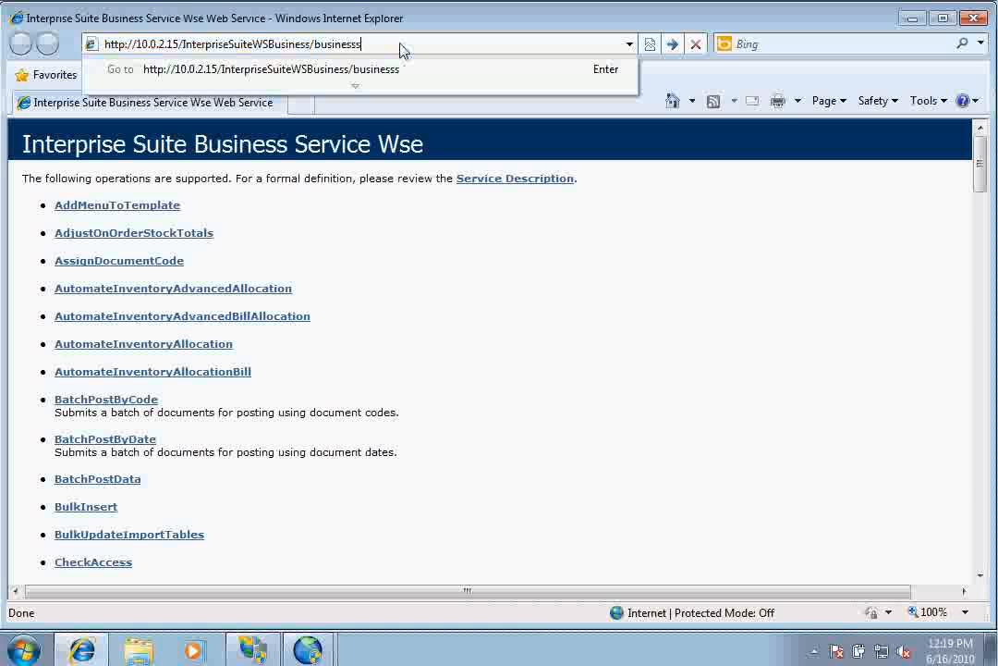
{"action": "type", "text": "ervice.asmx"}
{"action": "key", "text": "Return"}
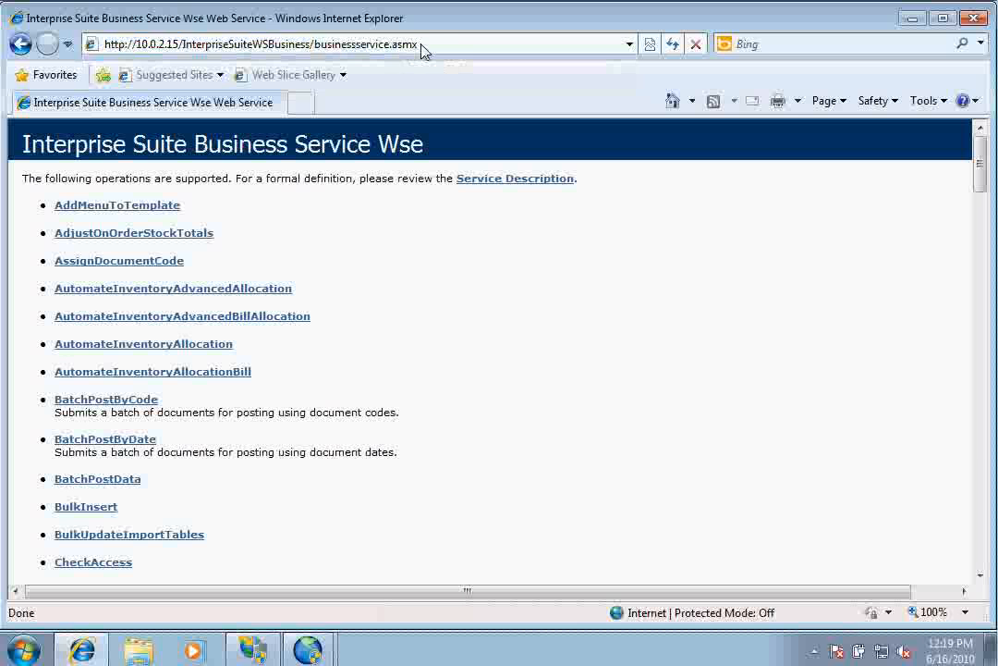
{"action": "left_click", "coordinate": [374, 44]}
{"action": "key", "text": "ctrl+c"}
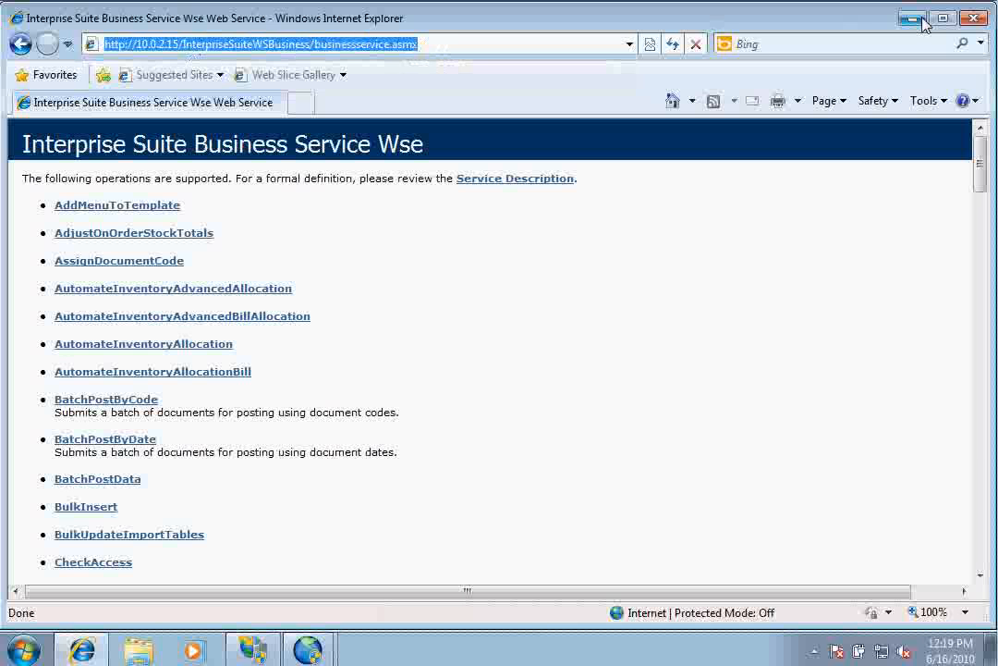
Paste the businessservice.asmx address into Business Service URL, test it, and dismiss the access-denied error.
{"action": "left_click", "coordinate": [912, 18]}
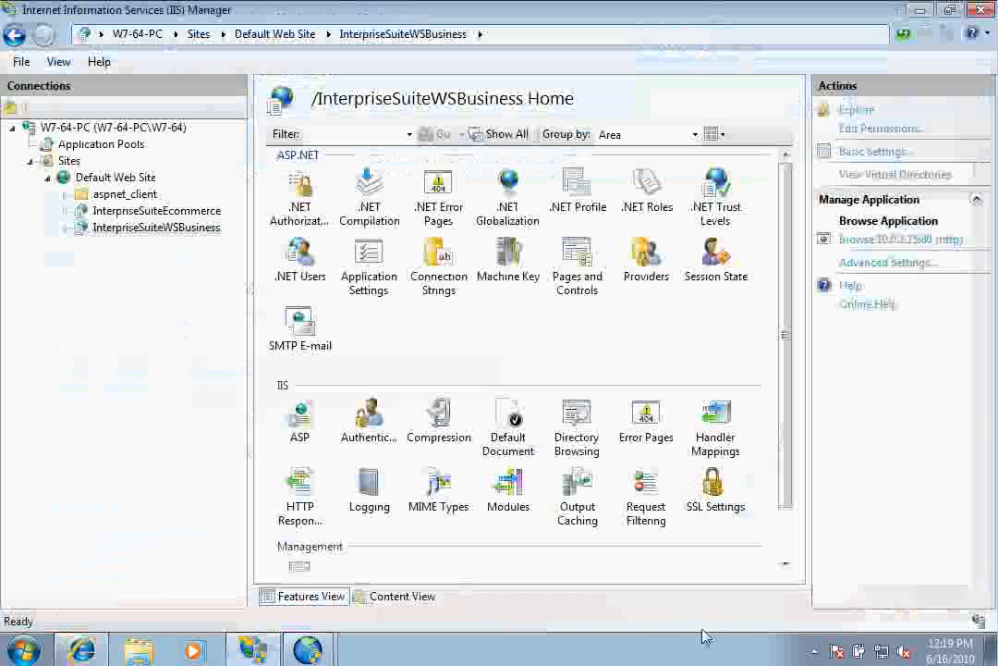
{"action": "mouse_move", "coordinate": [305, 652]}
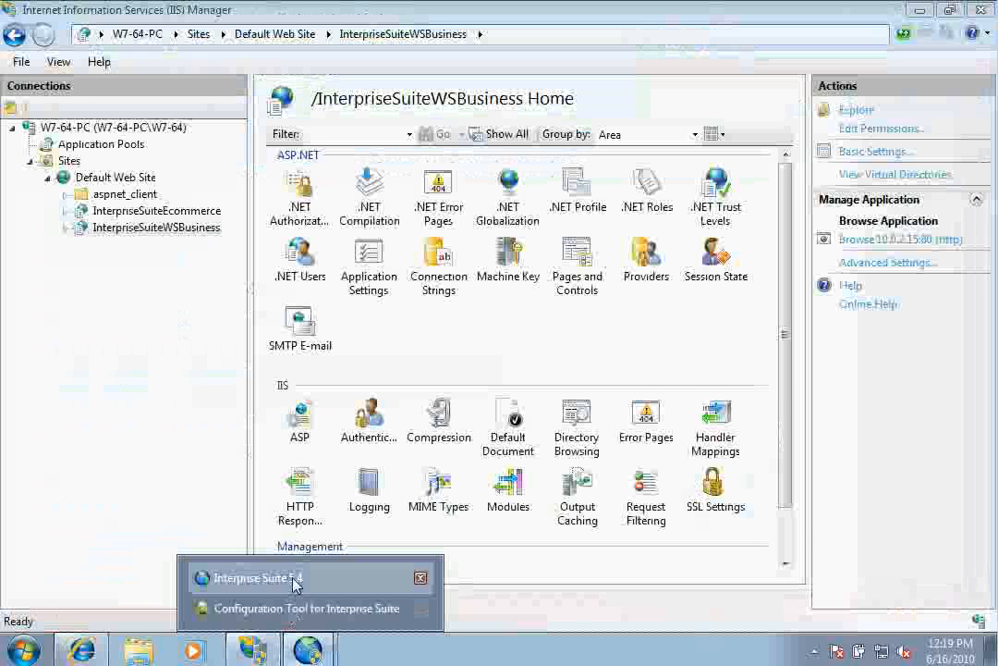
{"action": "left_click", "coordinate": [196, 578]}
{"action": "left_click", "coordinate": [598, 350]}
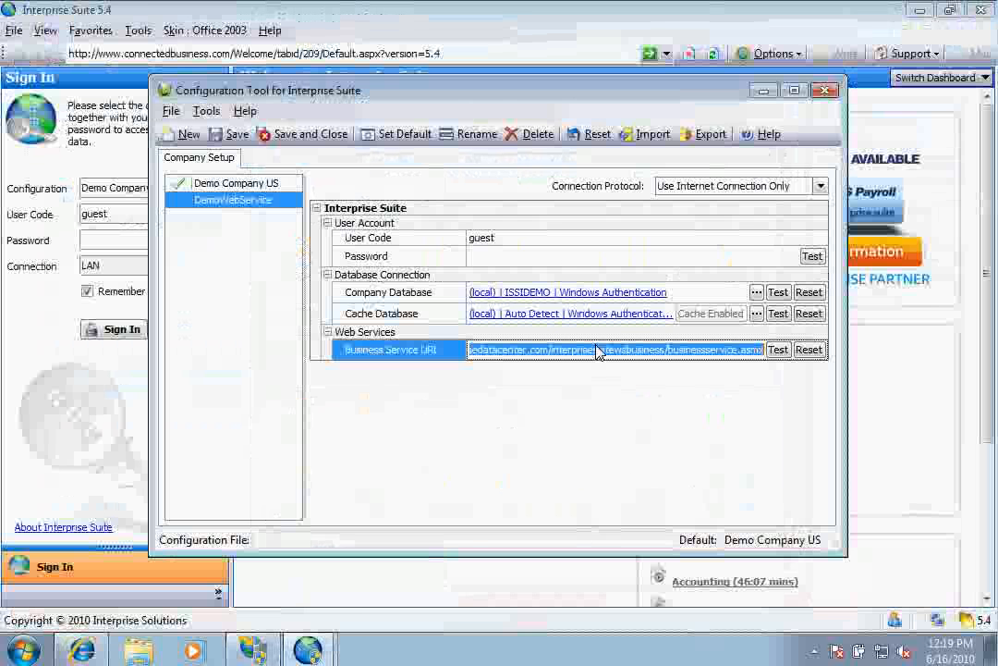
{"action": "key", "text": "ctrl+v"}
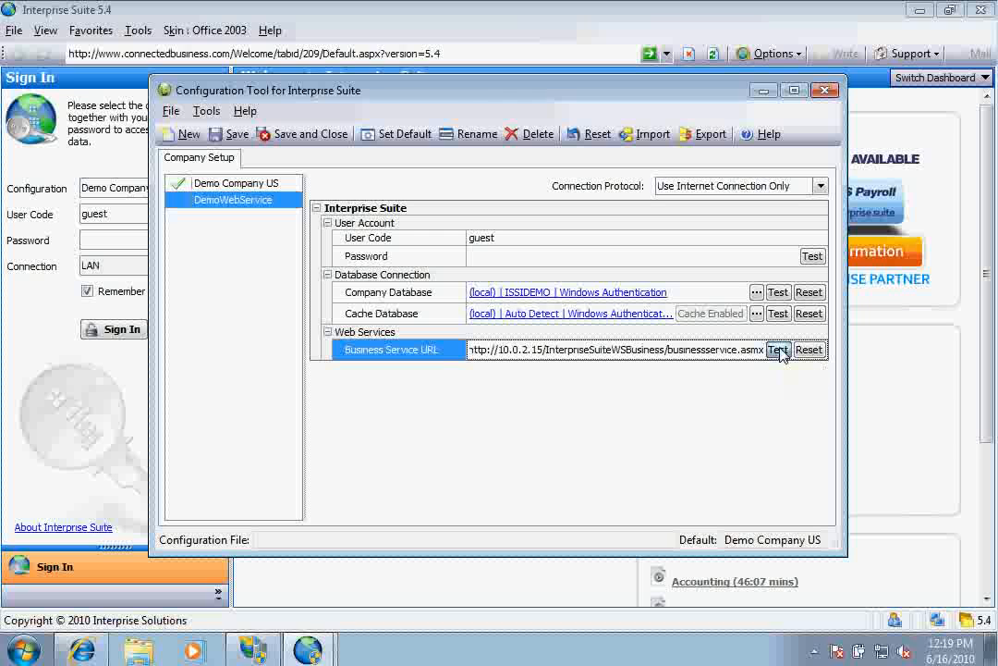
{"action": "left_click", "coordinate": [779, 350]}
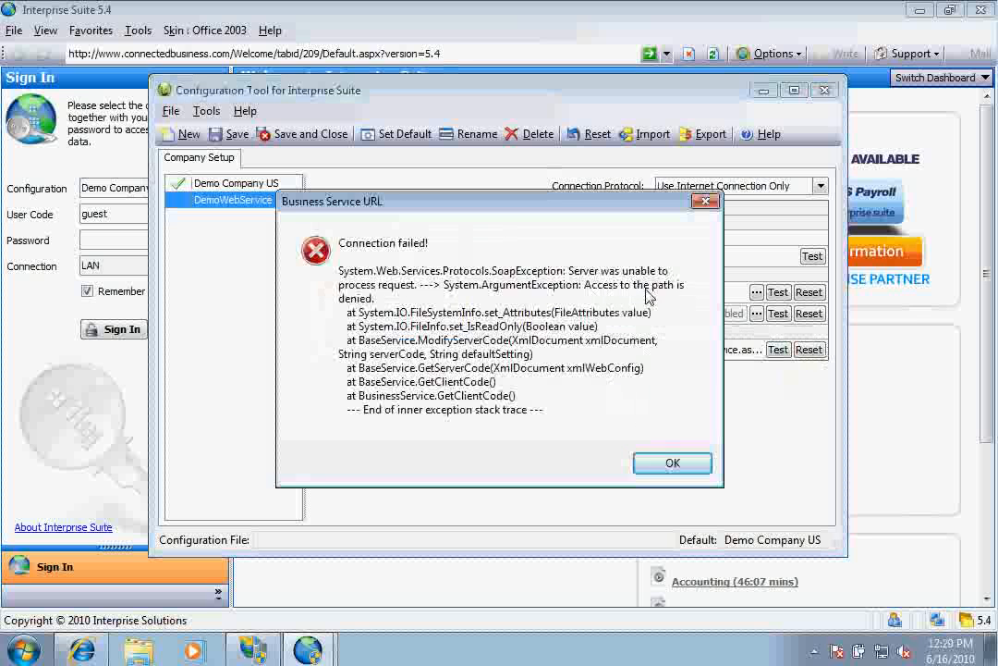
{"action": "left_click", "coordinate": [670, 463]}
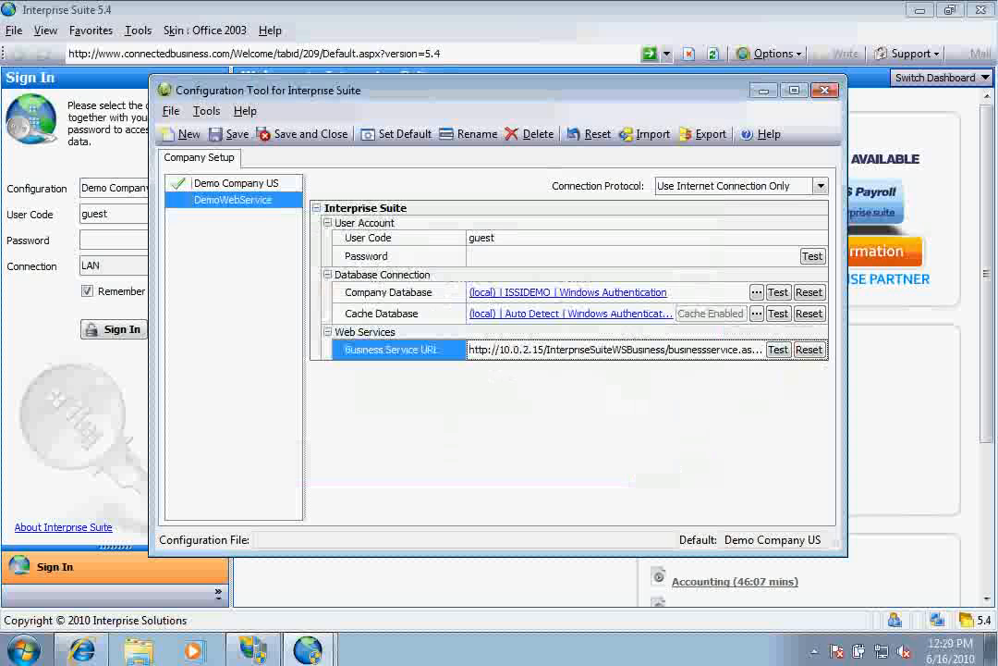
Open the Security properties of the Business folder under Interprise Suite eCommerce Edition\WebService.
{"action": "left_click", "coordinate": [139, 652]}
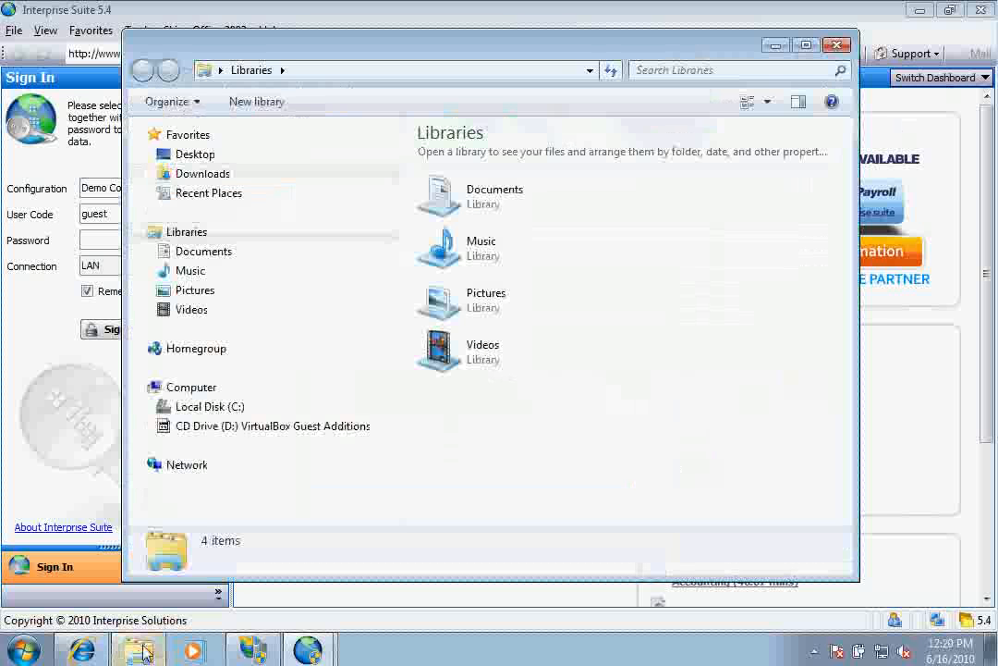
{"action": "left_click", "coordinate": [150, 404]}
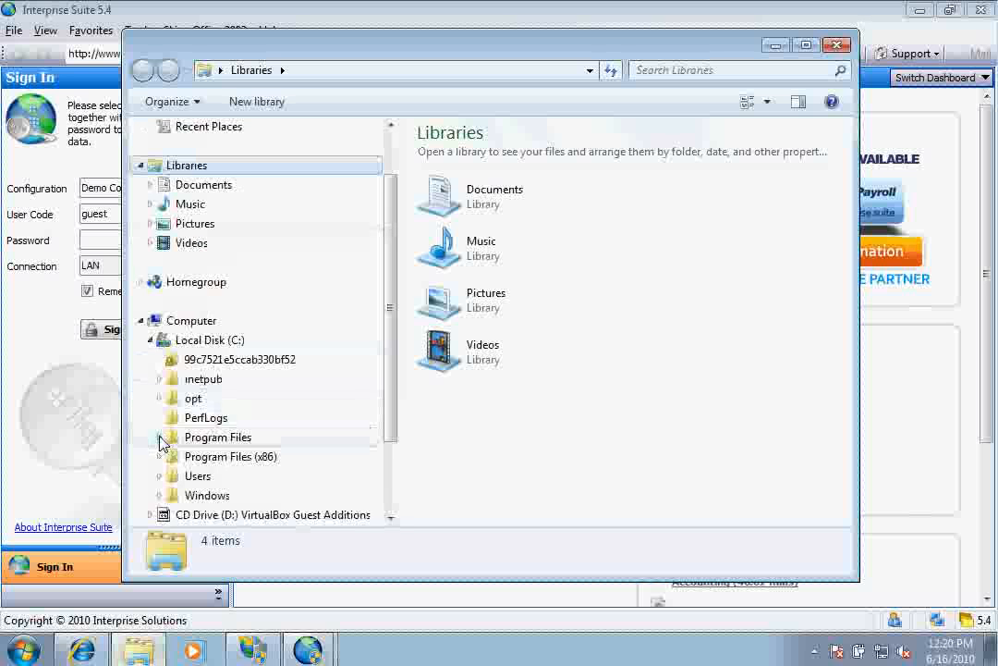
{"action": "left_click", "coordinate": [159, 456]}
{"action": "left_click", "coordinate": [169, 204]}
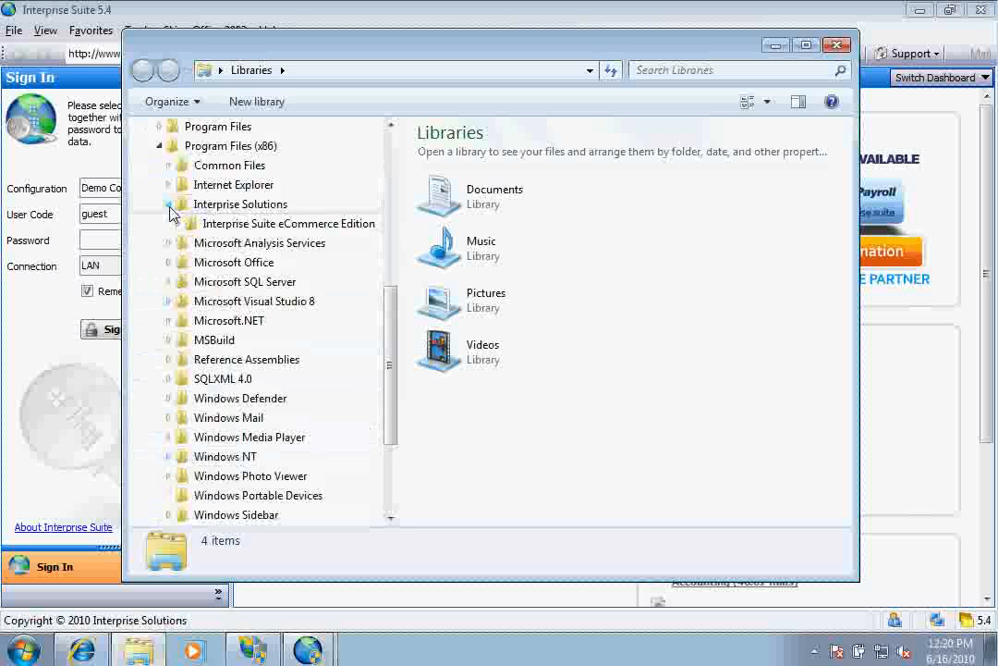
{"action": "left_click", "coordinate": [177, 224]}
{"action": "left_click", "coordinate": [187, 398]}
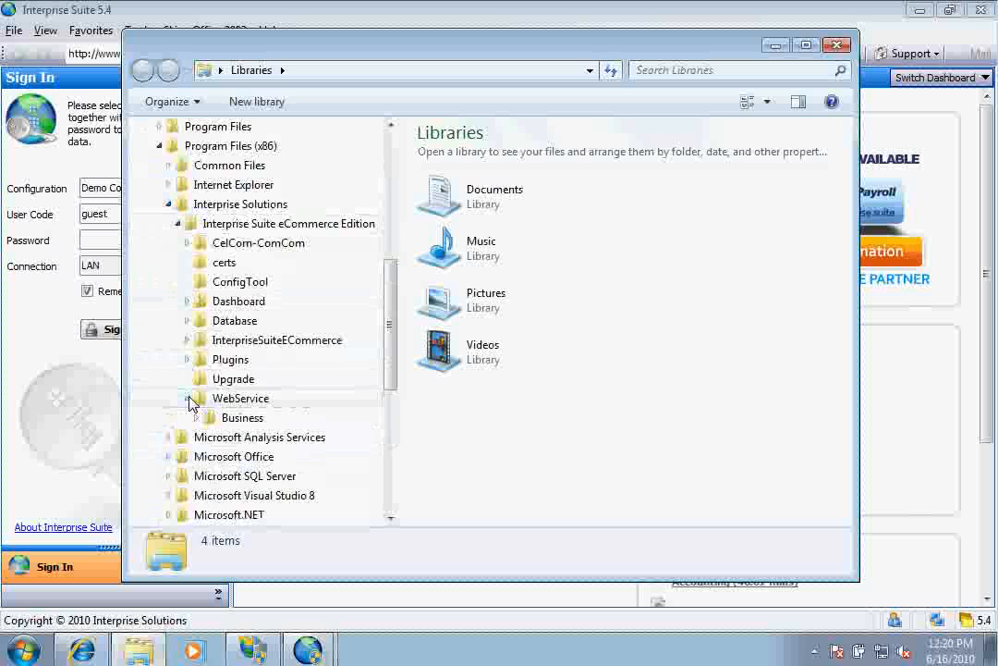
{"action": "right_click", "coordinate": [251, 418]}
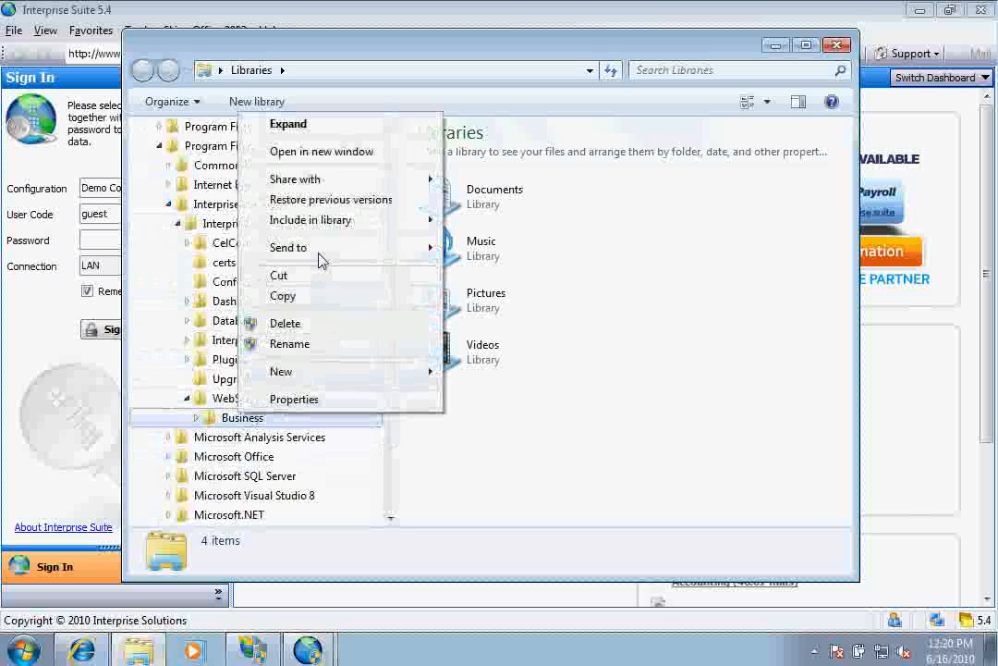
{"action": "left_click", "coordinate": [319, 400]}
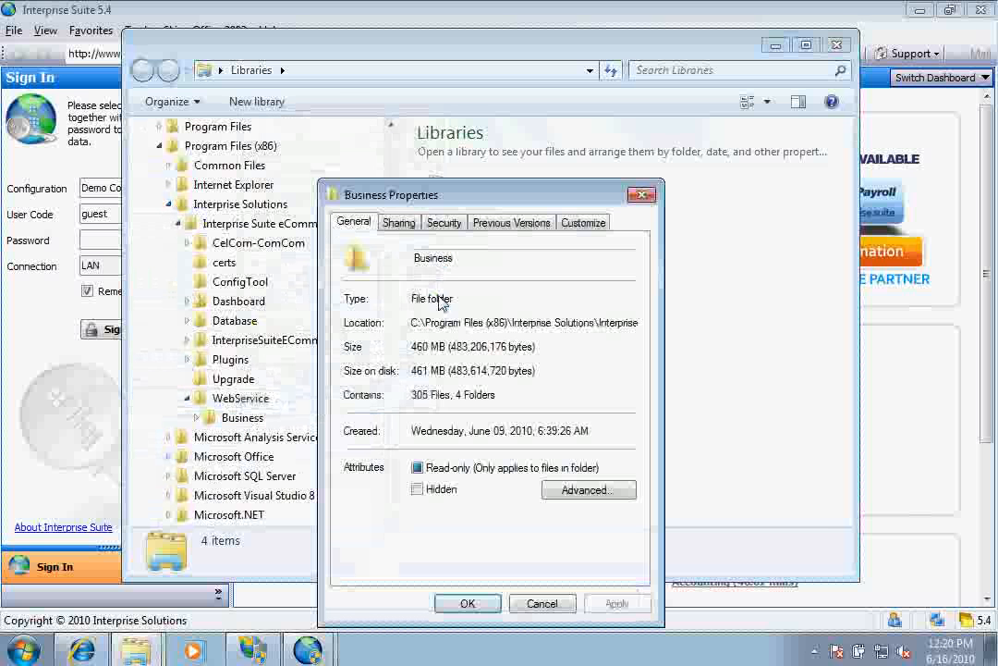
{"action": "left_click", "coordinate": [445, 225]}
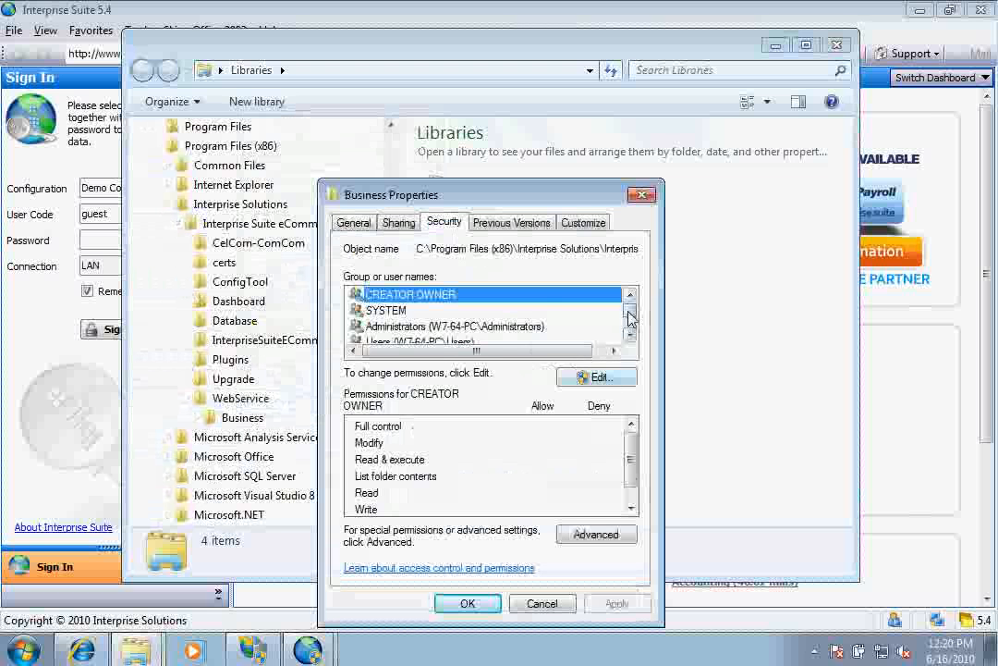
{"action": "scroll", "coordinate": [630, 319], "scroll_direction": "down", "scroll_amount": 1}
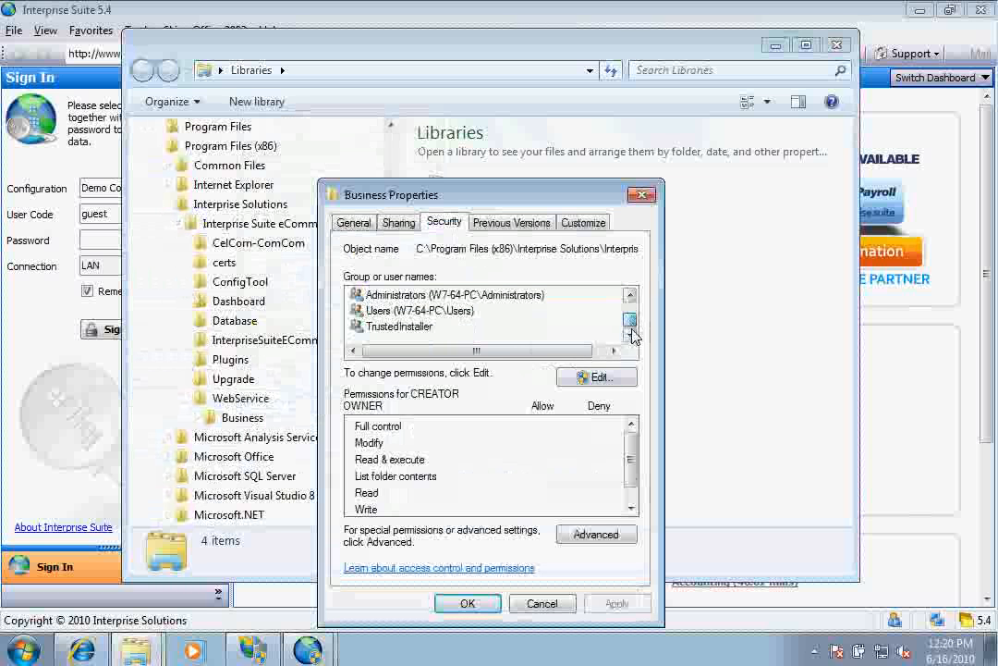
Add NETWORK SERVICE to the folder's permissions with Full control allowed, and apply.
{"action": "left_click", "coordinate": [599, 378]}
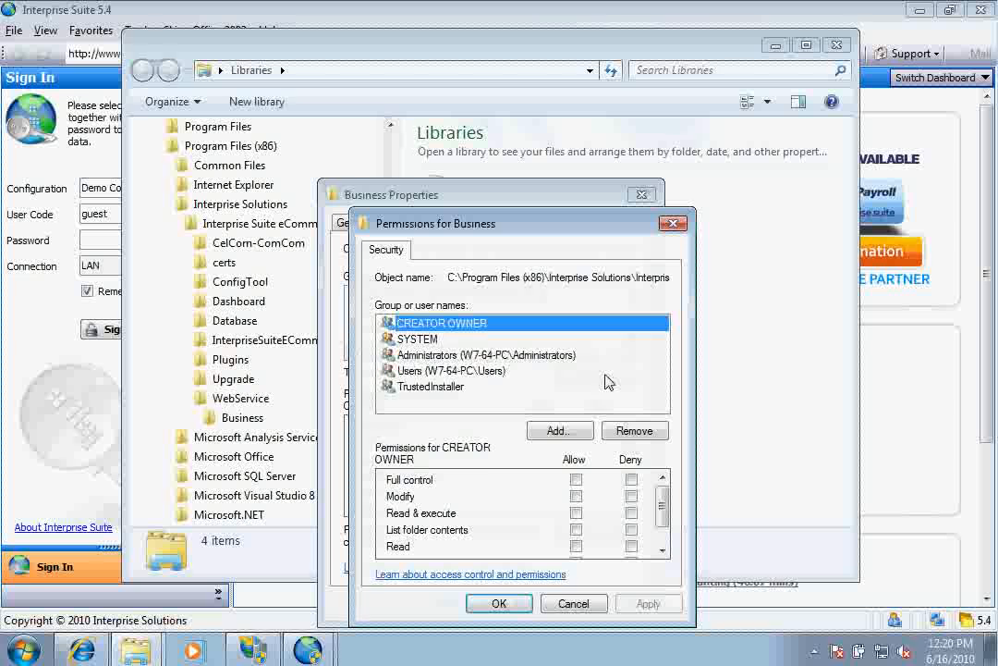
{"action": "left_click", "coordinate": [575, 431]}
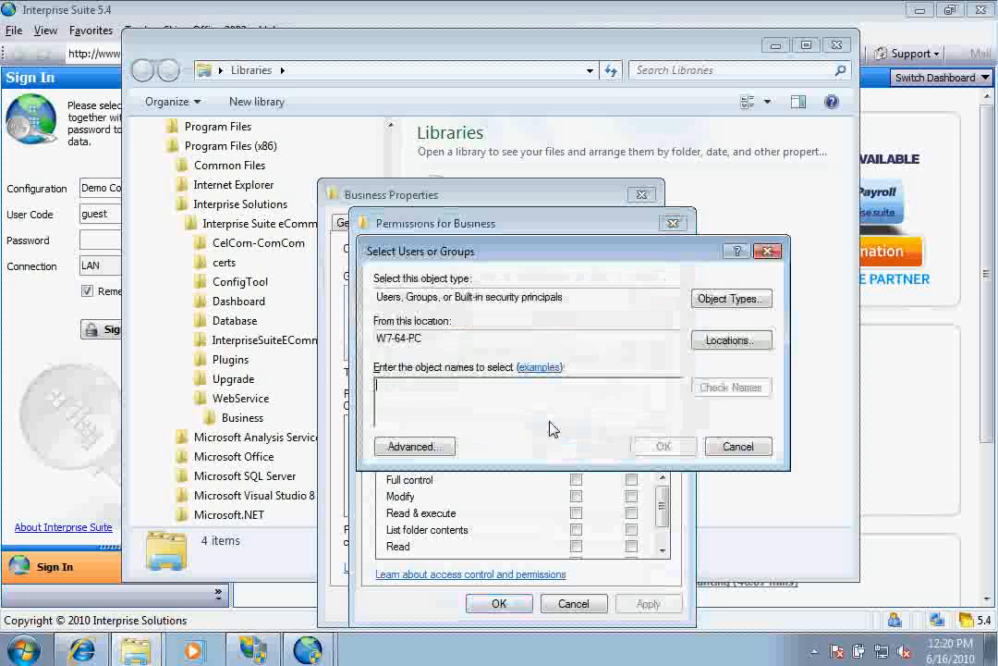
{"action": "type", "text": "network service"}
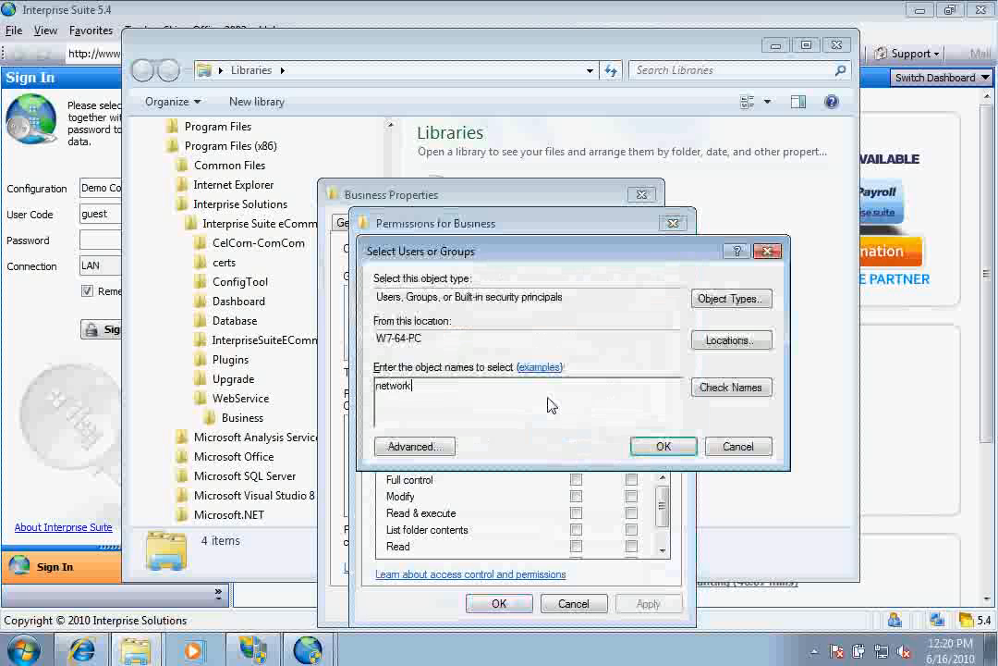
{"action": "left_click", "coordinate": [721, 388]}
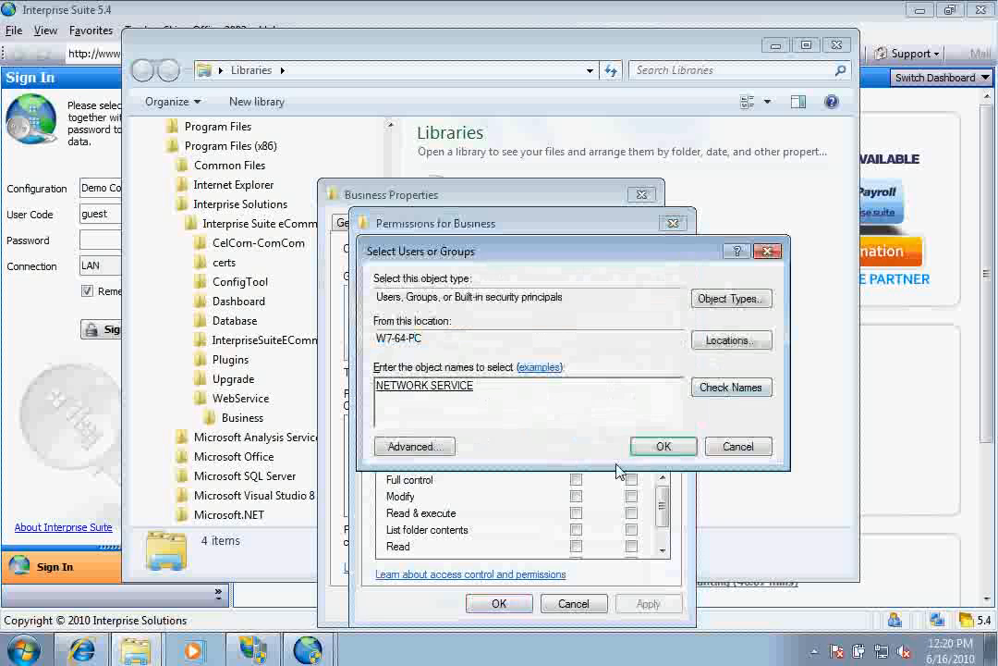
{"action": "left_click", "coordinate": [662, 446]}
{"action": "left_click", "coordinate": [576, 479]}
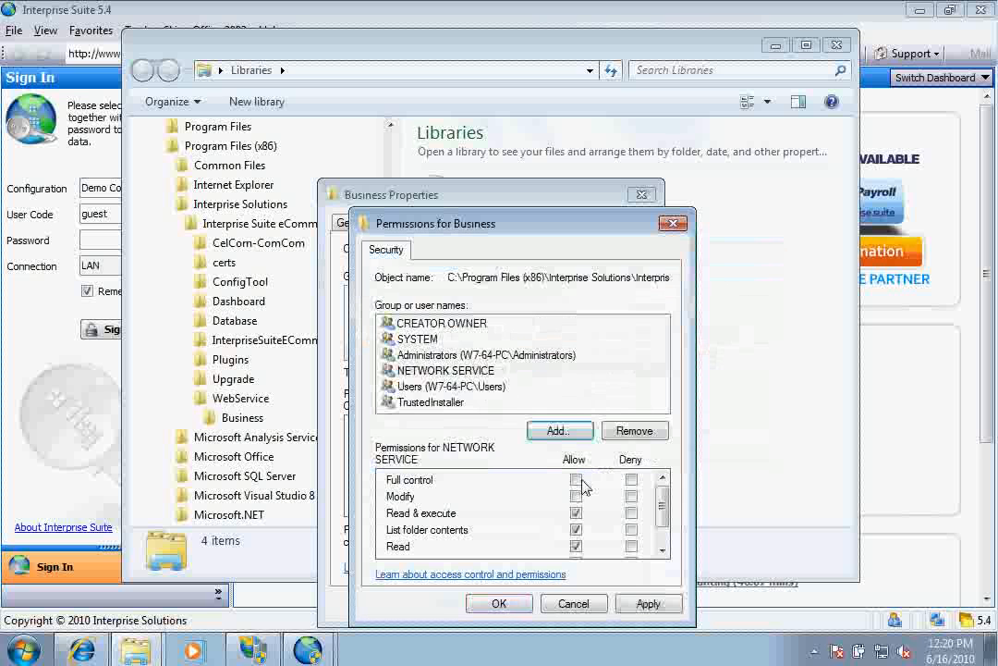
{"action": "left_click", "coordinate": [647, 602]}
{"action": "left_click", "coordinate": [499, 603]}
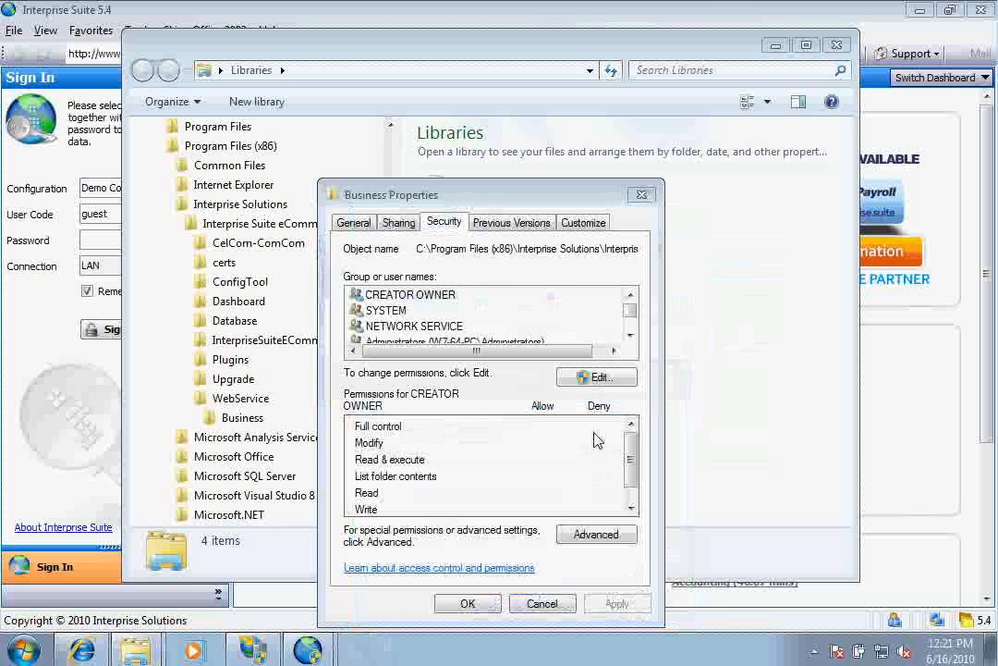
Close the Business folder properties, verify the Business Service URL test succeeds, and save the configuration.
{"action": "left_click", "coordinate": [469, 604]}
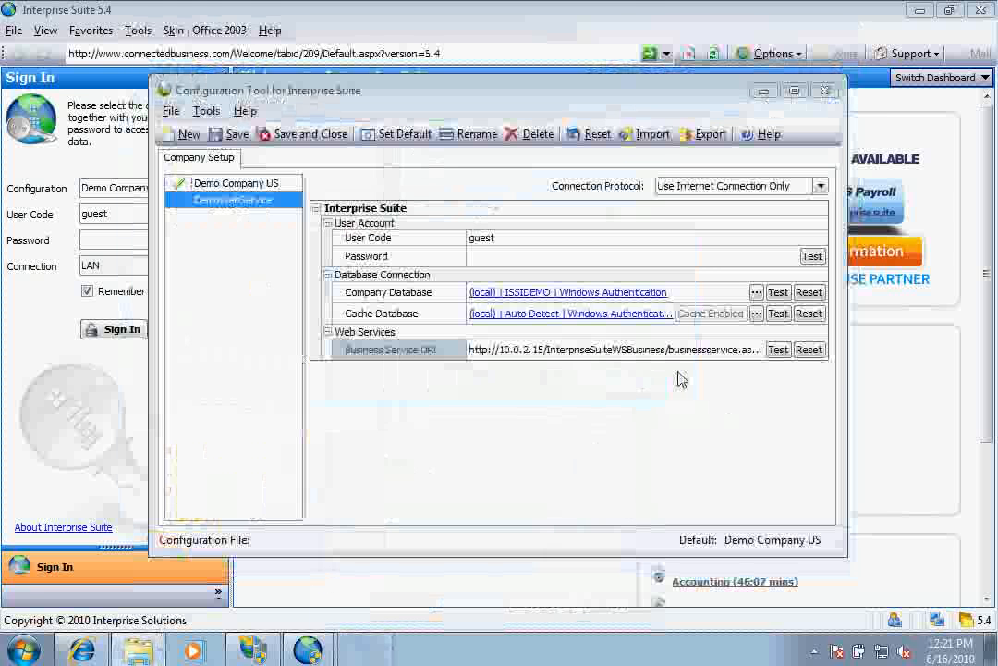
{"action": "left_click", "coordinate": [778, 350]}
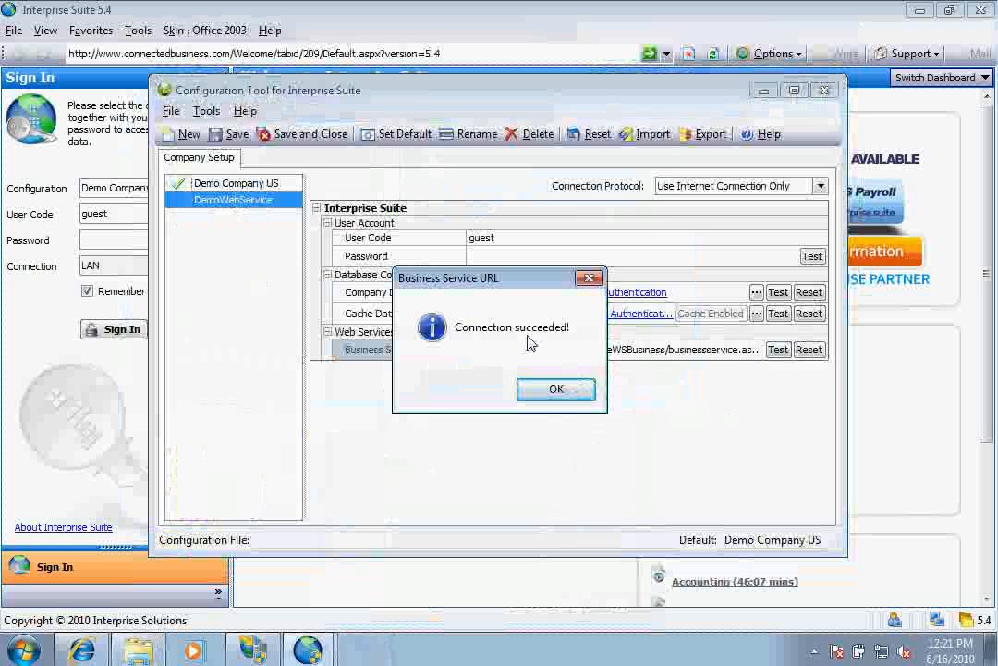
{"action": "left_click", "coordinate": [557, 389]}
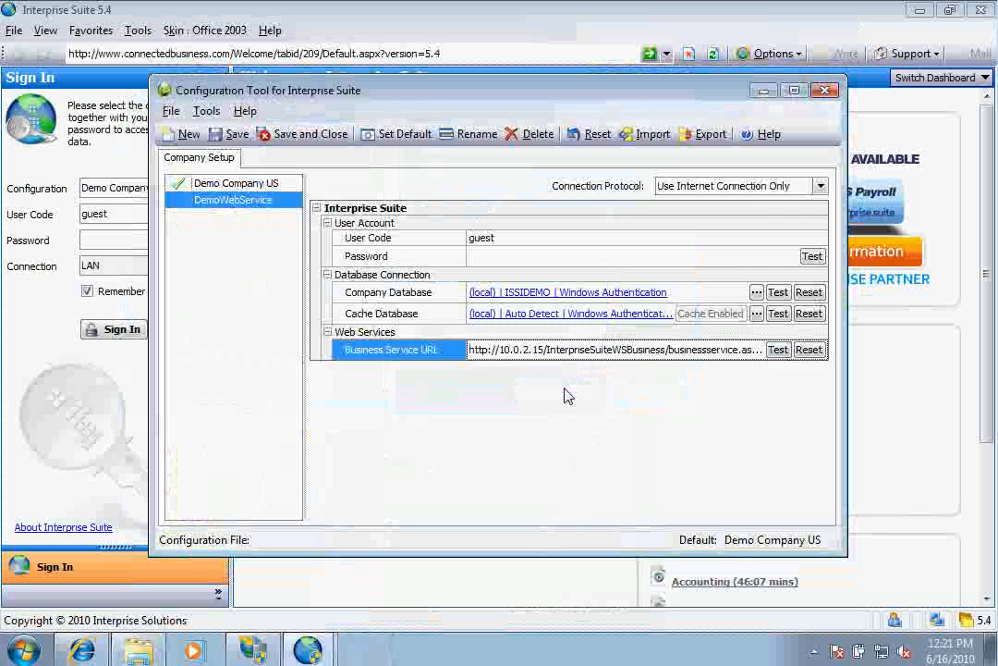
{"action": "left_click", "coordinate": [289, 139]}
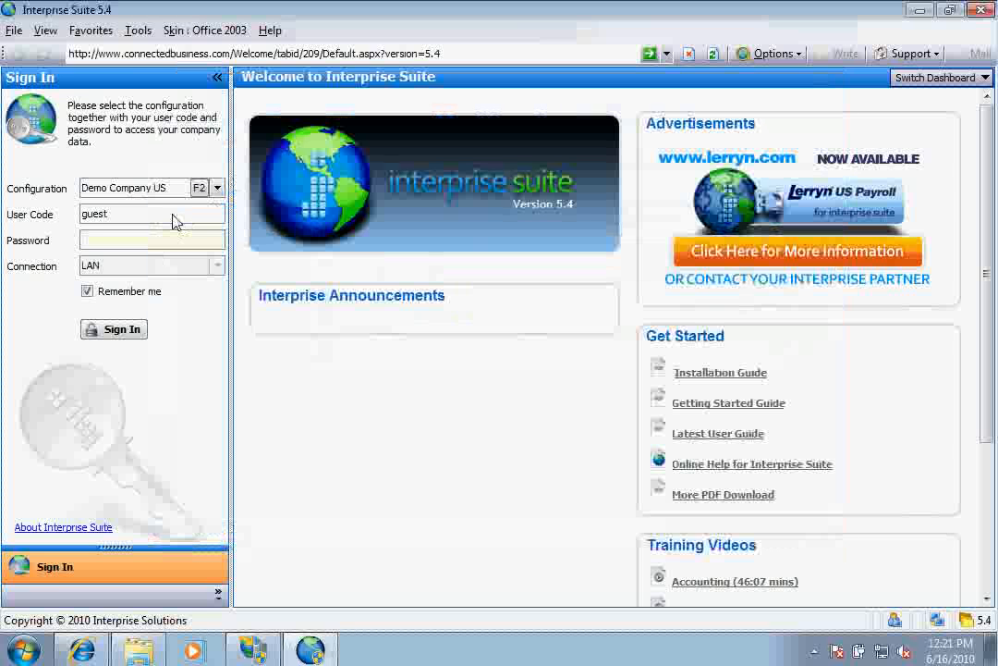
Select the DemoWebService sign-in configuration, then start SQL Server Management Studio from the Start menu.
{"action": "left_click", "coordinate": [218, 187]}
{"action": "left_click", "coordinate": [185, 204]}
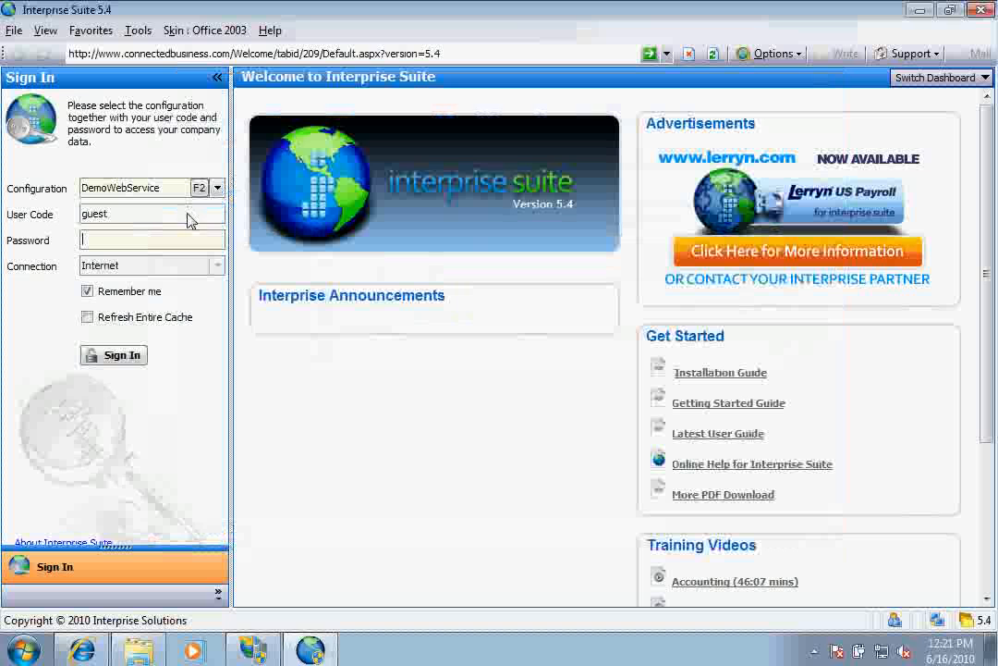
{"action": "left_click", "coordinate": [27, 646]}
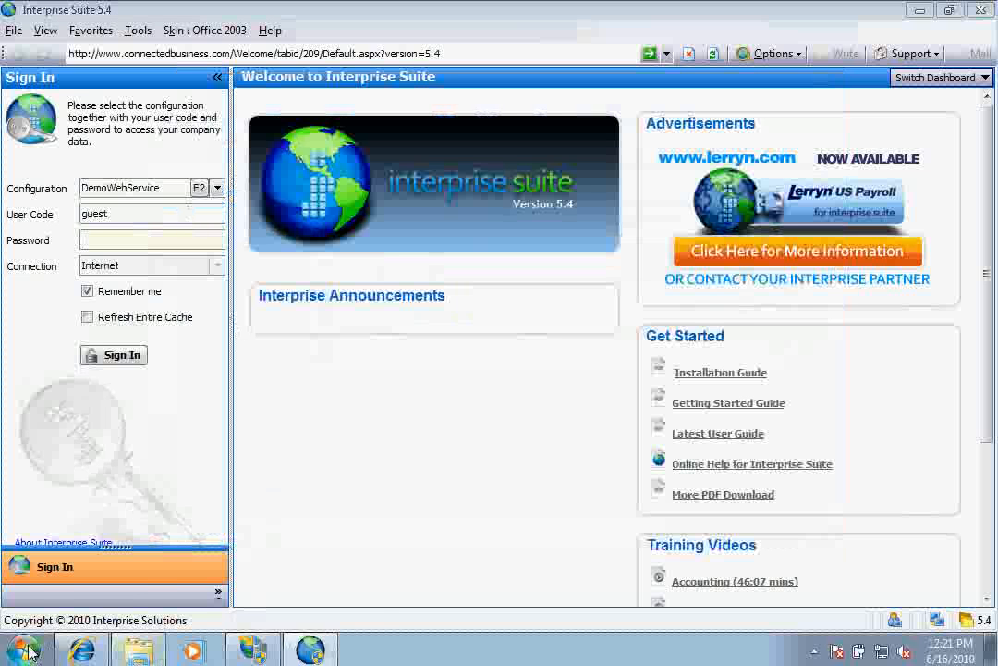
{"action": "left_click", "coordinate": [82, 469]}
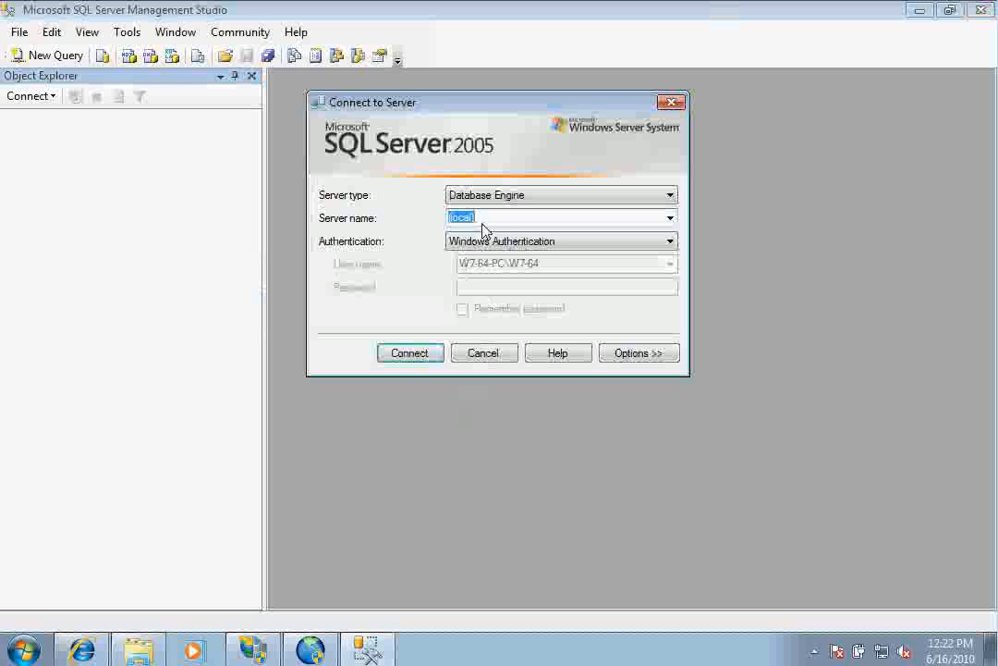
Connect to the (local) server with Windows Authentication and expand its Databases node.
{"action": "left_click", "coordinate": [416, 353]}
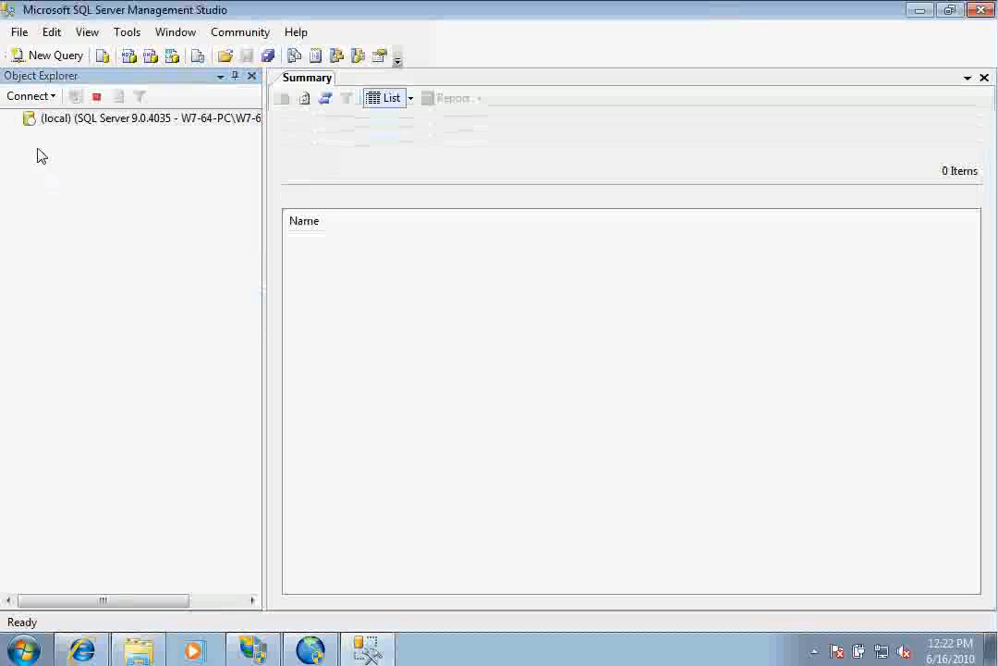
{"action": "left_click", "coordinate": [29, 135]}
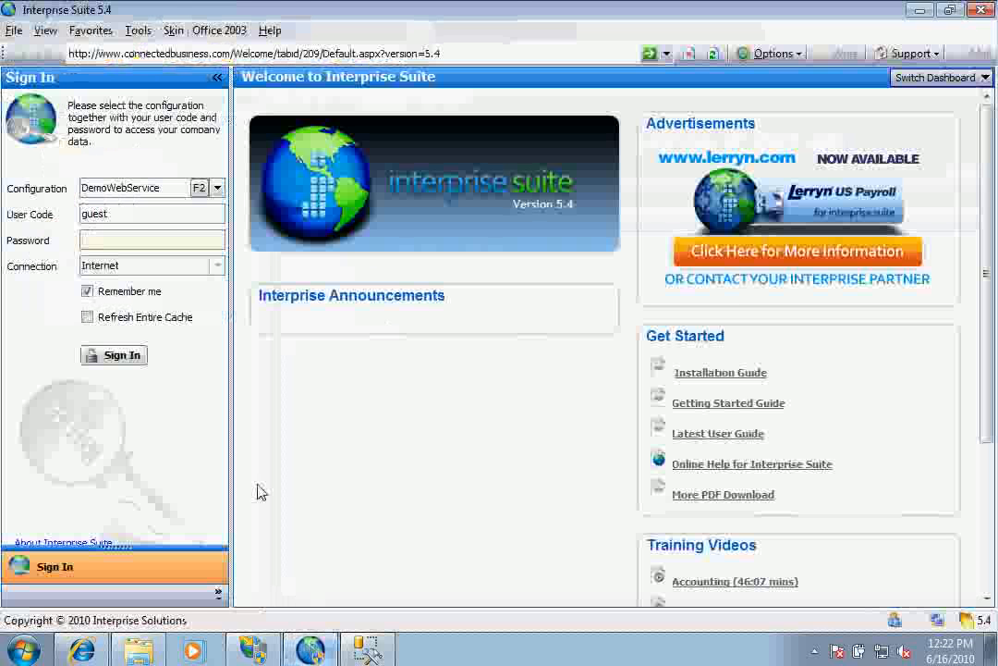
Enter the guest account's password and sign in under DemoWebService.
{"action": "type", "text": "guest"}
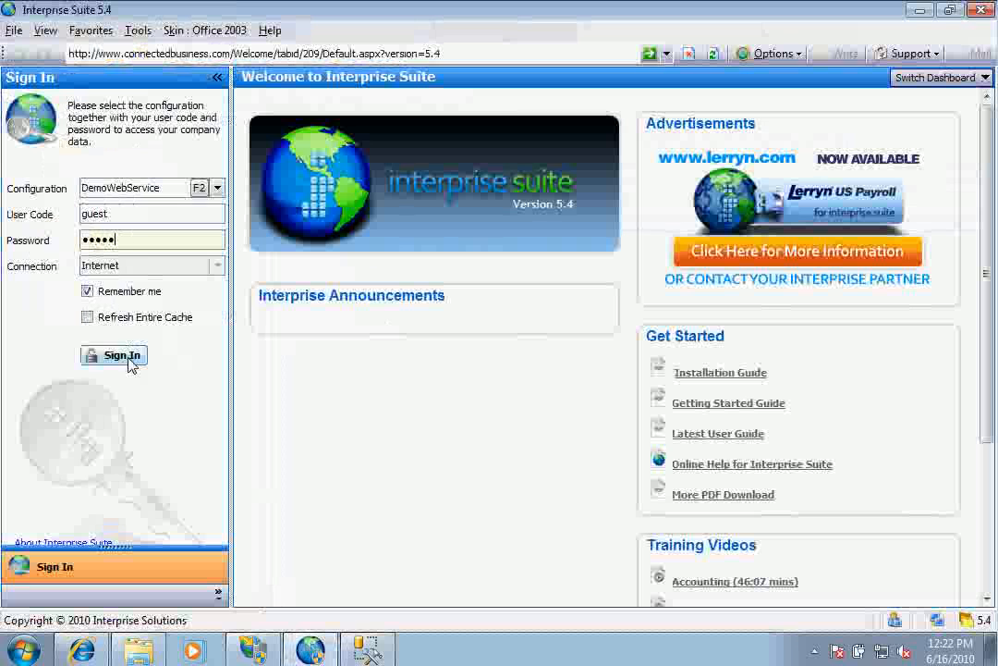
{"action": "left_click", "coordinate": [130, 363]}
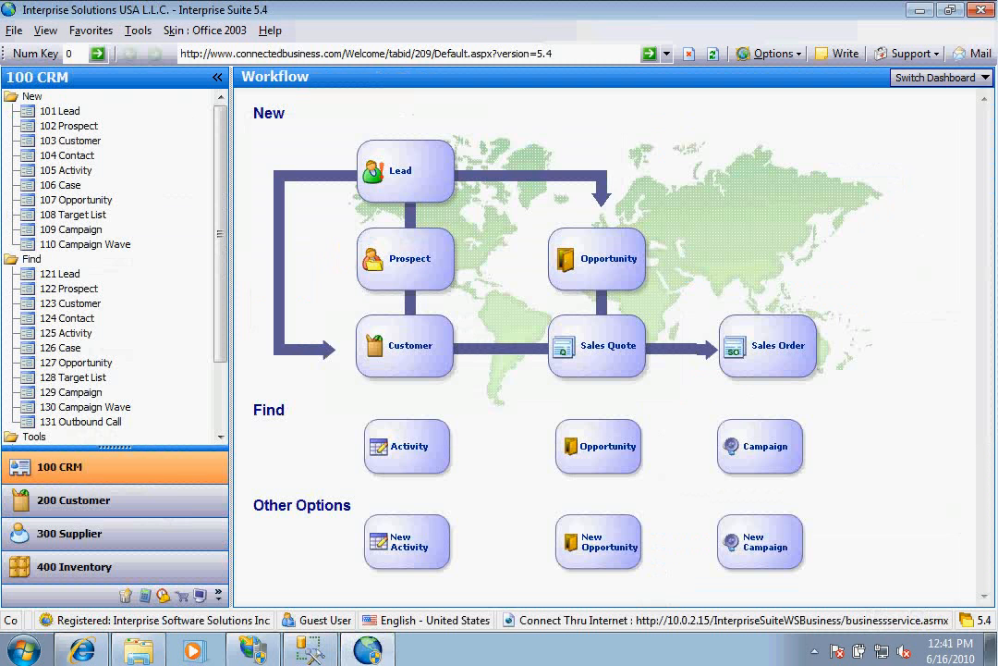
Sign out from the File menu, then re-enter the guest password and sign in again.
{"action": "left_click", "coordinate": [14, 31]}
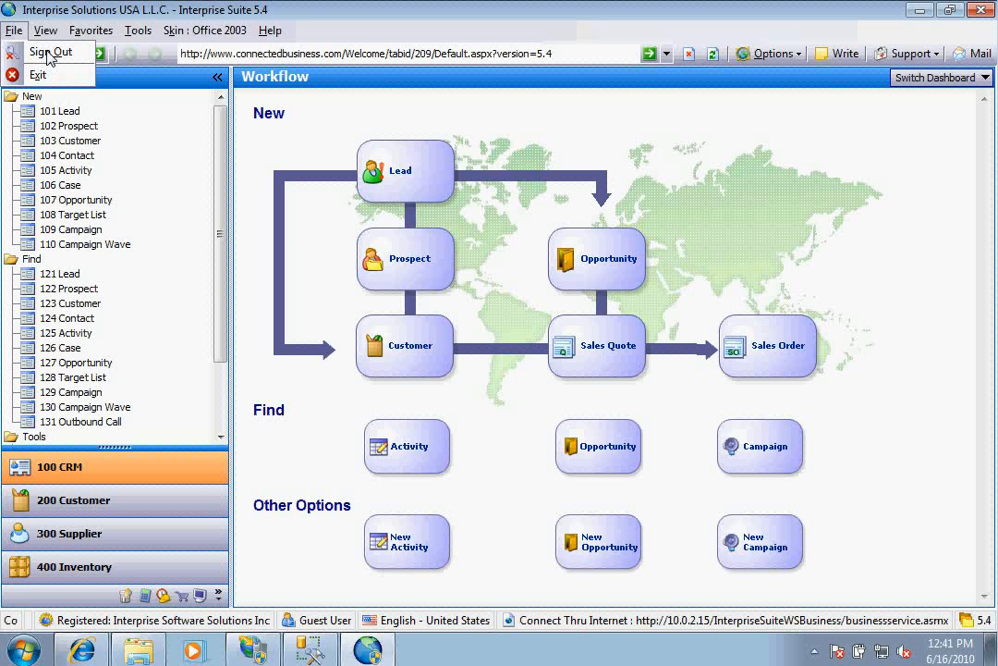
{"action": "left_click", "coordinate": [48, 54]}
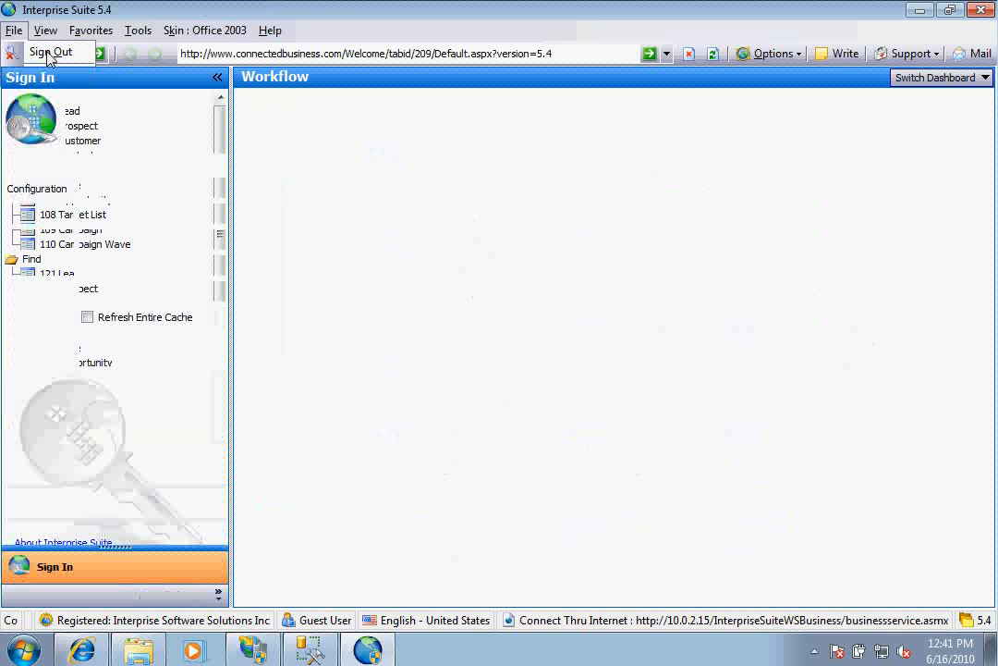
{"action": "left_click", "coordinate": [142, 244]}
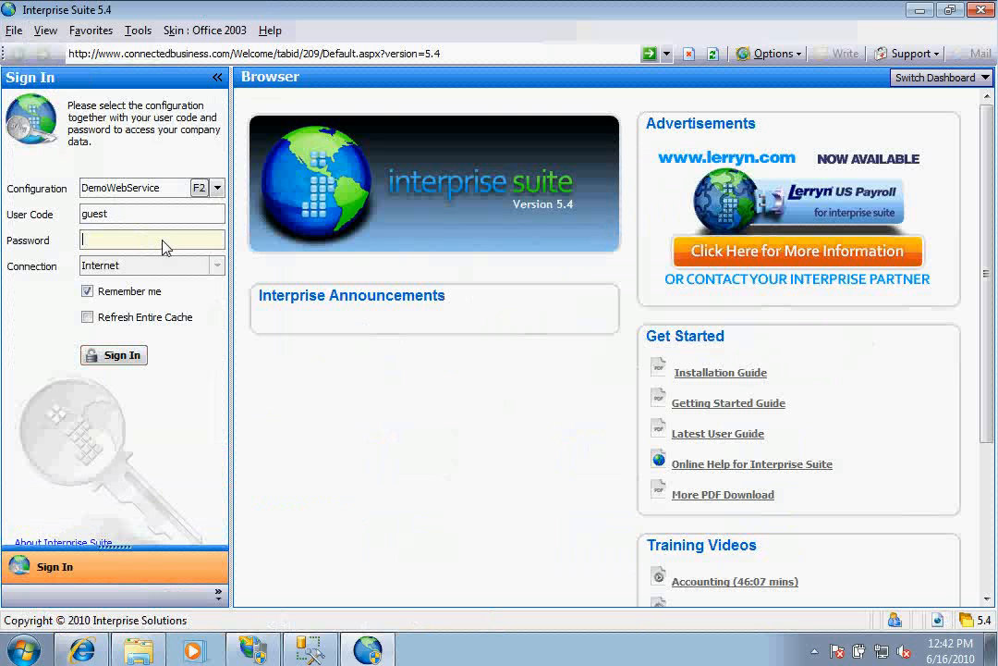
{"action": "type", "text": "guest"}
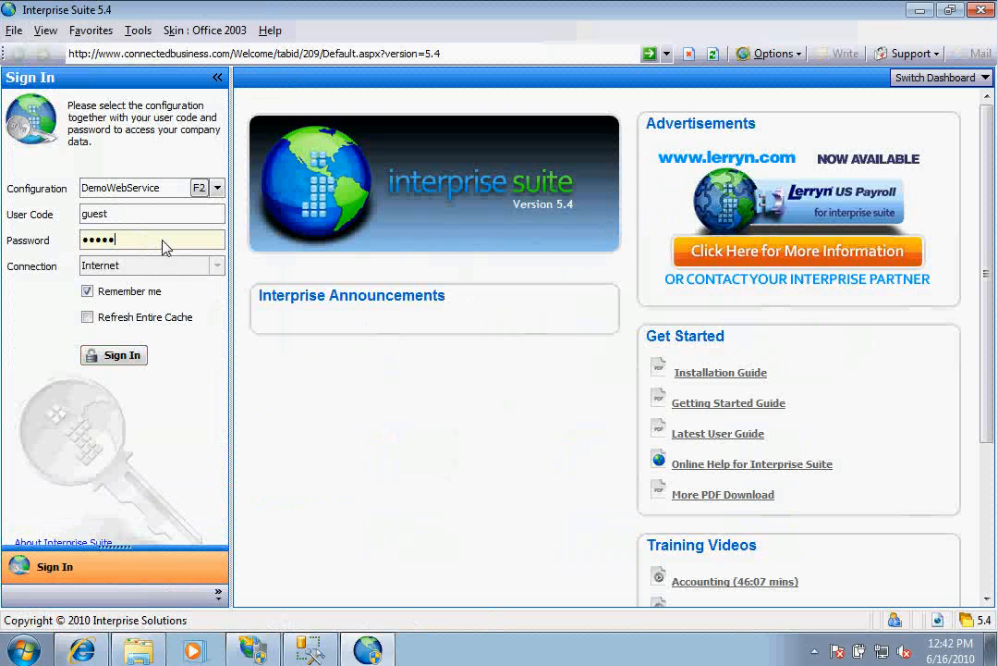
{"action": "left_click", "coordinate": [119, 356]}
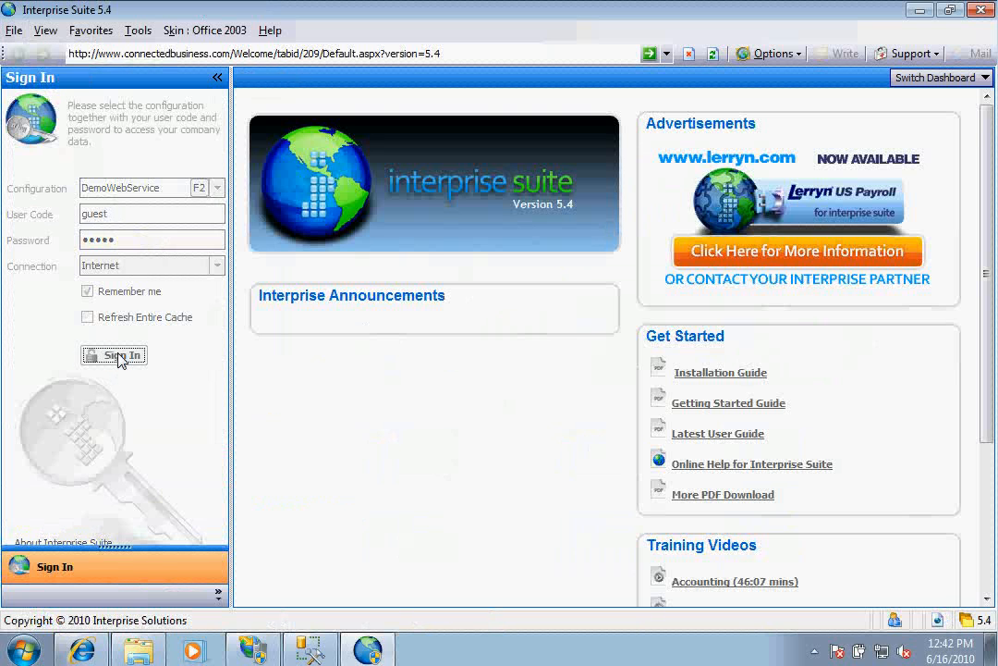